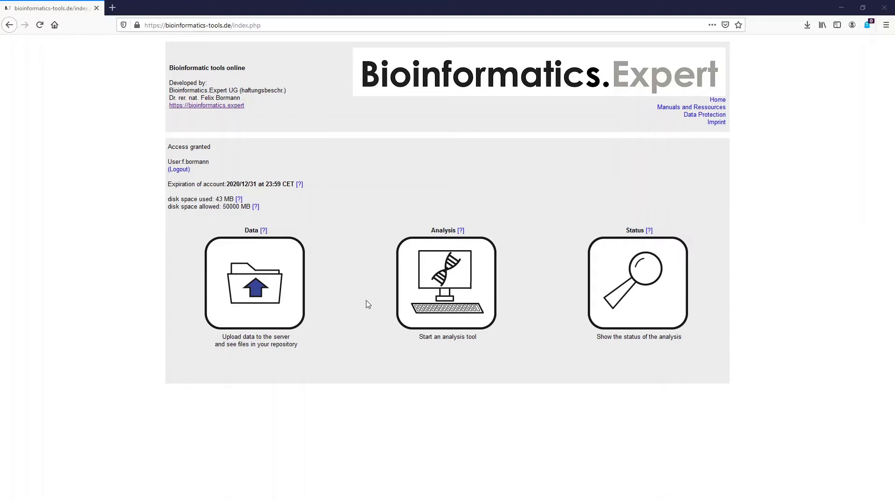
# Check the uploaded files in the data repository, and open the Heatmap tool from the data visualization tools
pyautogui.click(275, 298)
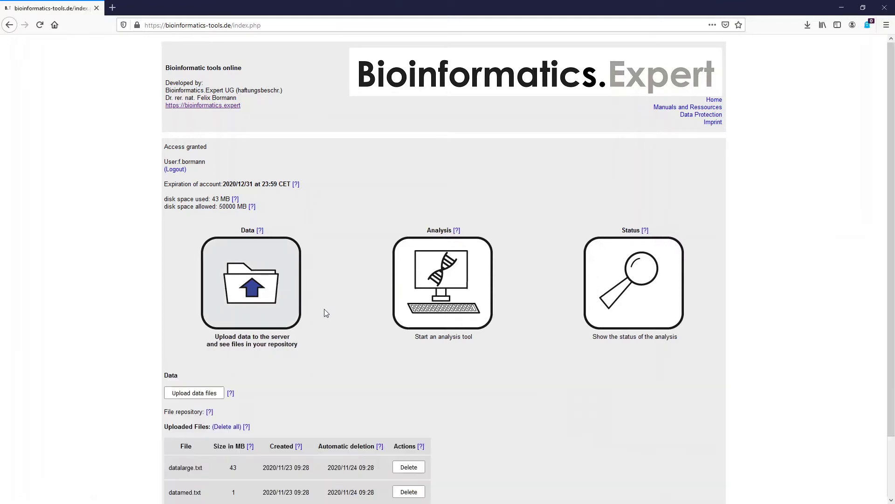
pyautogui.scroll(-3, 326, 313)
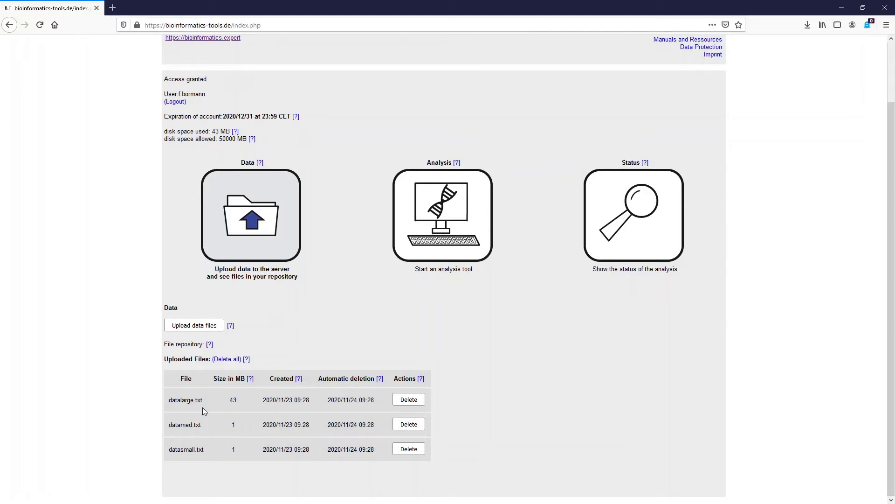
pyautogui.click(430, 239)
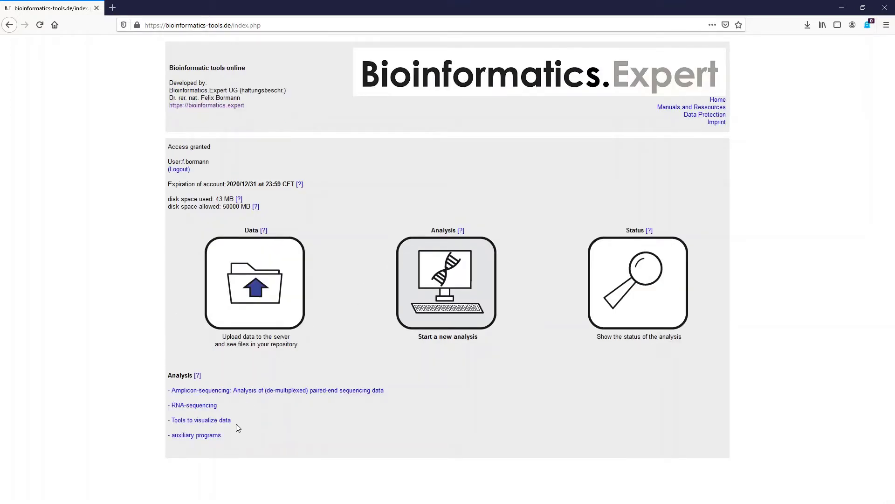
pyautogui.click(193, 421)
pyautogui.scroll(-2, 119, 415)
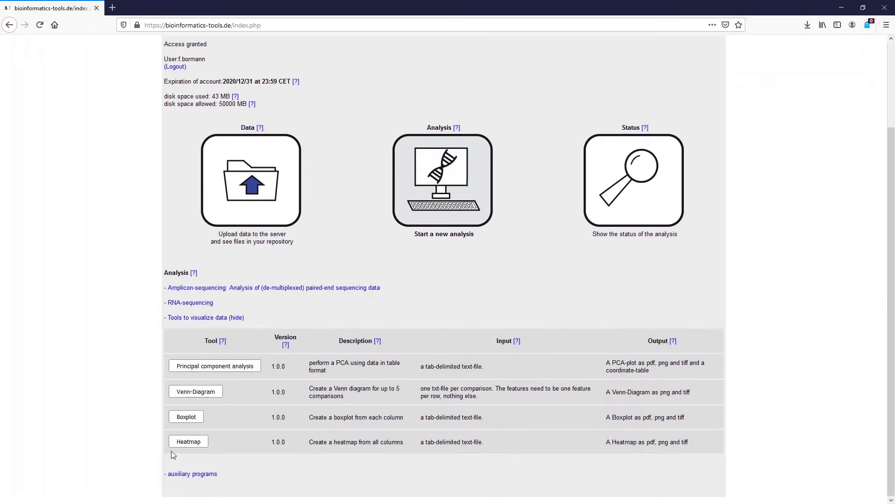
pyautogui.click(179, 443)
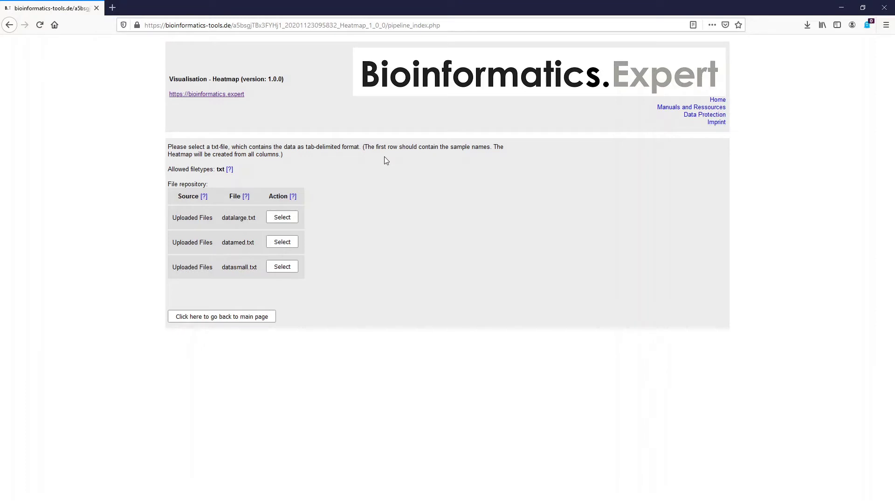
# Select datasmall.txt as the heatmap input and choose to use pre-defined colors
pyautogui.click(273, 267)
pyautogui.click(186, 296)
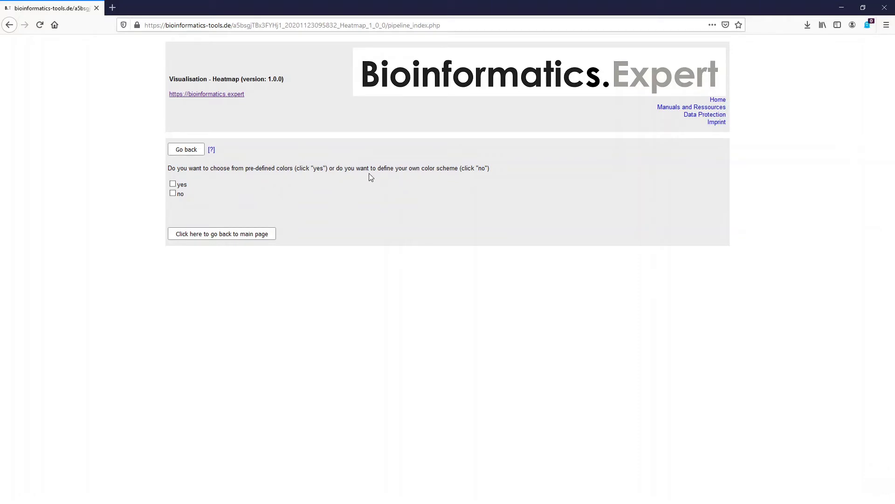
pyautogui.click(172, 185)
pyautogui.click(187, 201)
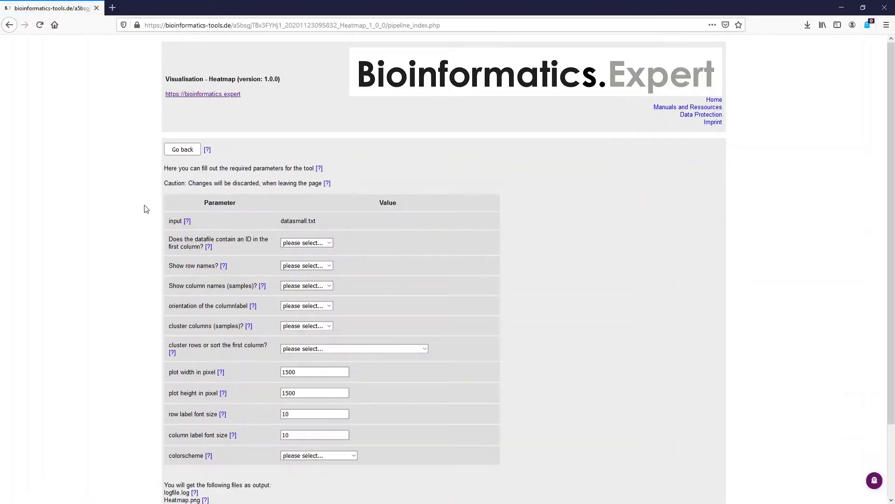
# Declare an ID in the first column, show row and column names, and set the column label orientation to vertical
pyautogui.scroll(-3, 145, 209)
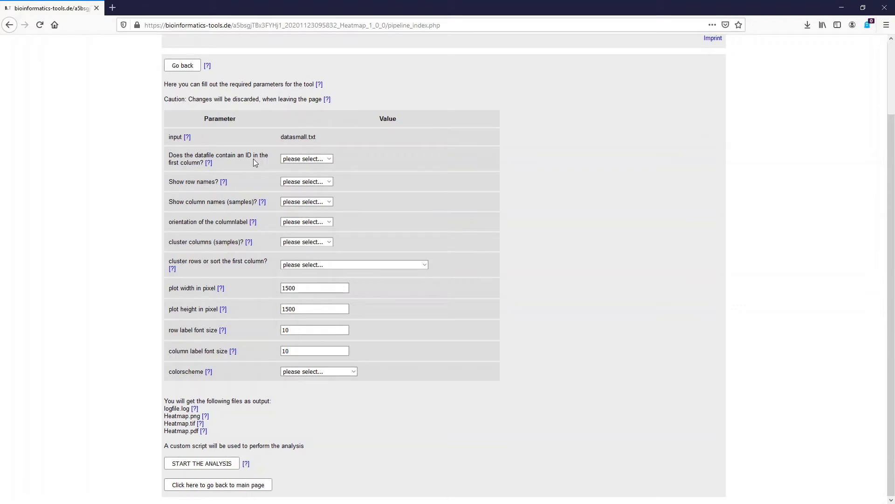
pyautogui.click(300, 159)
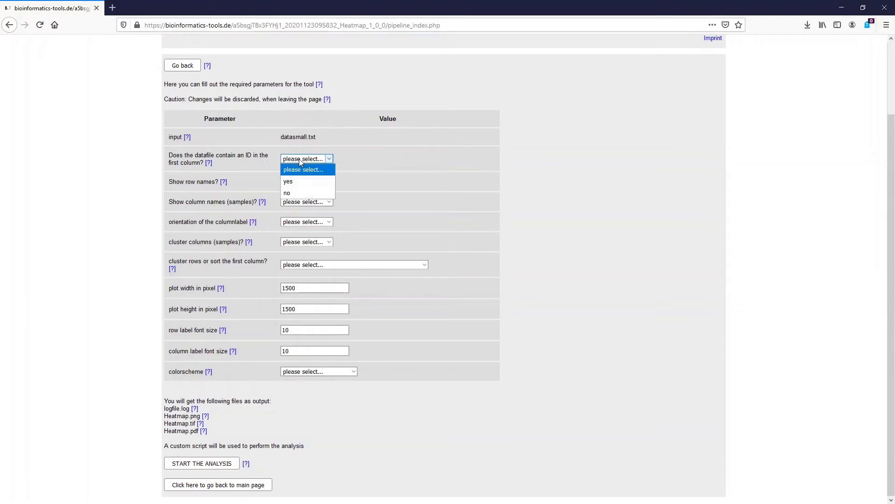
pyautogui.click(297, 186)
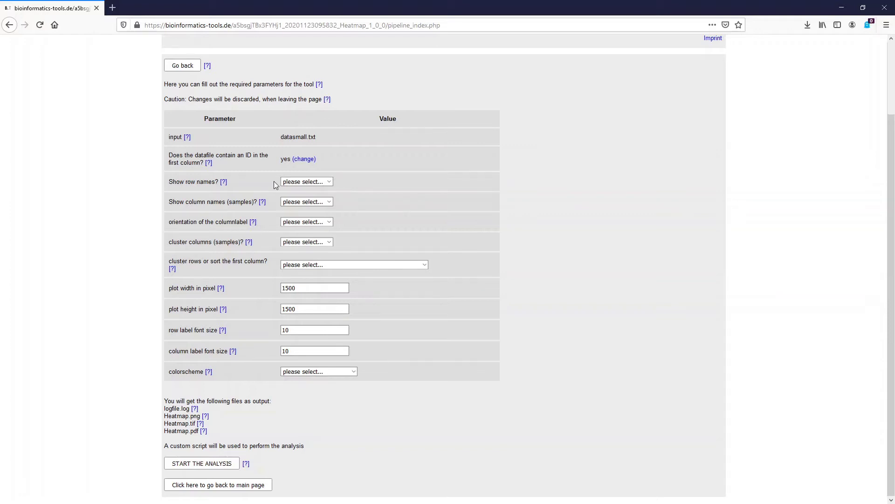
pyautogui.click(294, 185)
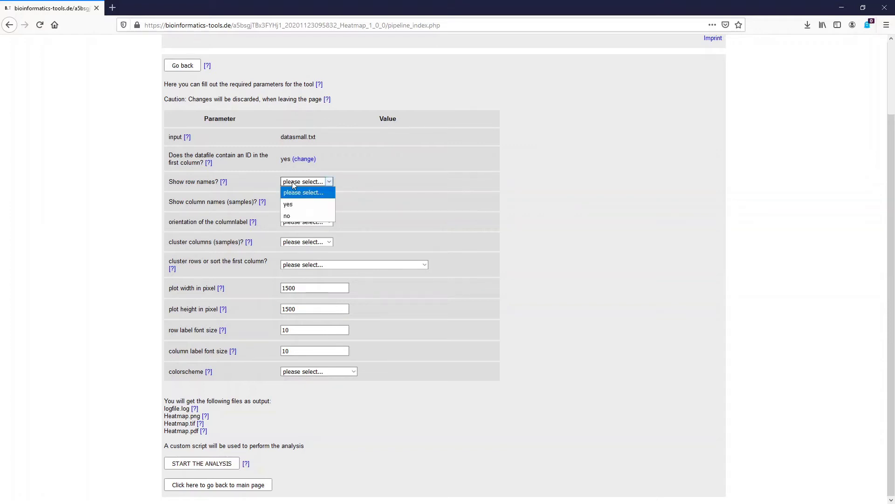
pyautogui.click(293, 205)
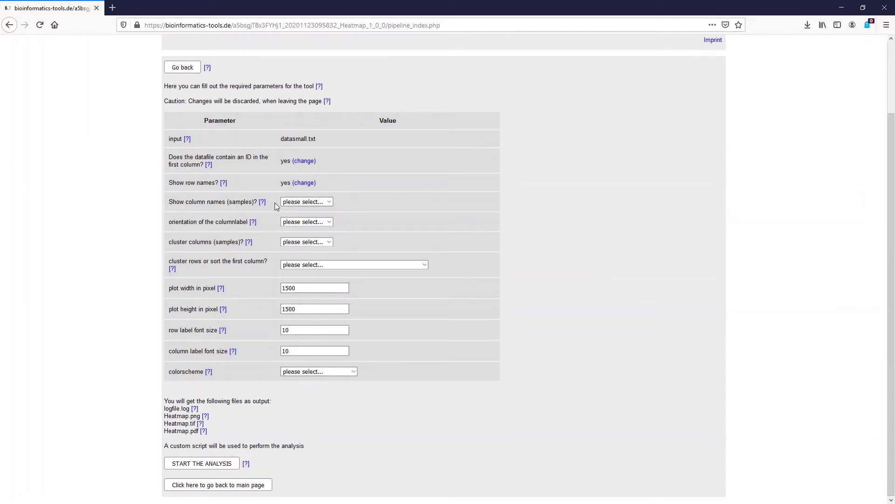
pyautogui.click(292, 203)
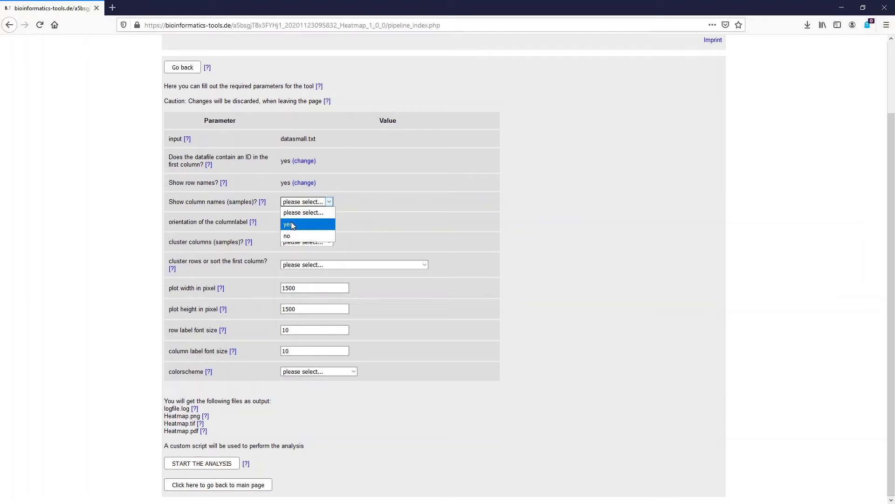
pyautogui.click(292, 223)
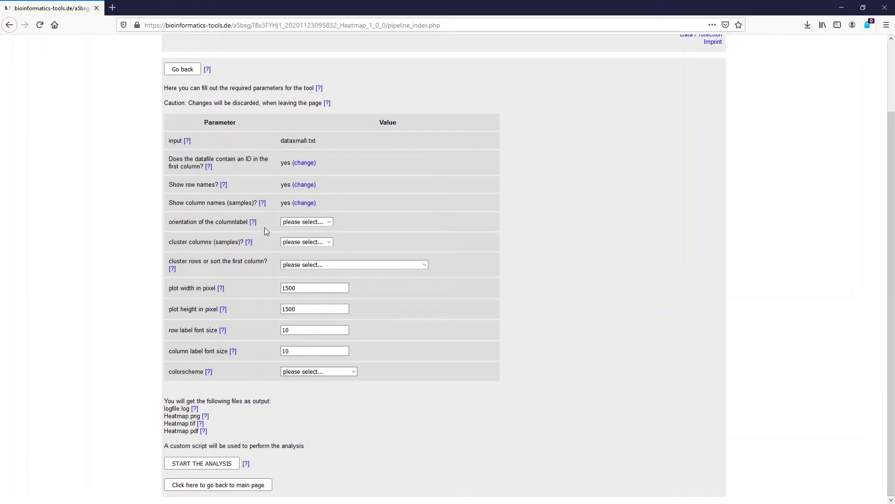
pyautogui.click(290, 223)
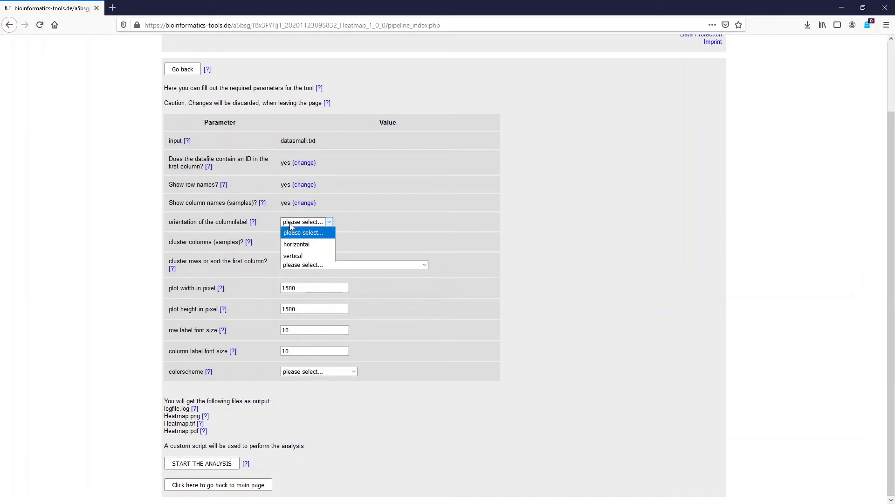
pyautogui.click(297, 256)
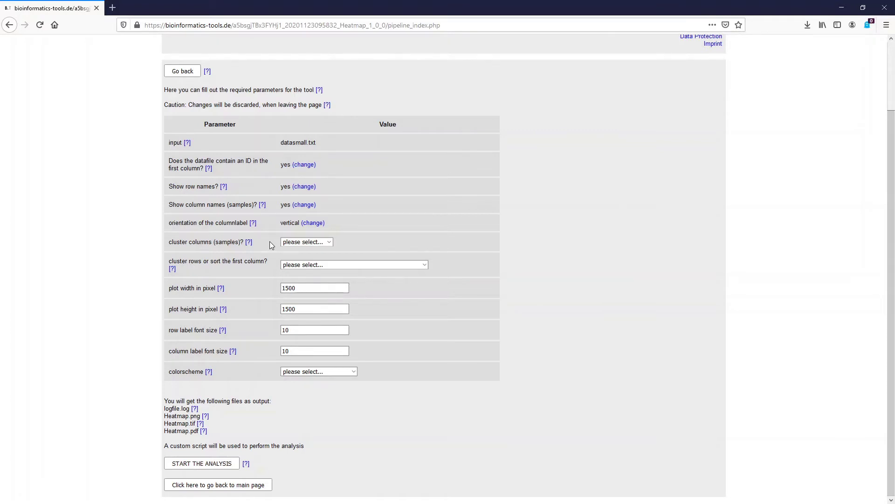
# Enable clustering for both columns and rows, and set the colorscheme to darkblue,white,darkred
pyautogui.click(298, 243)
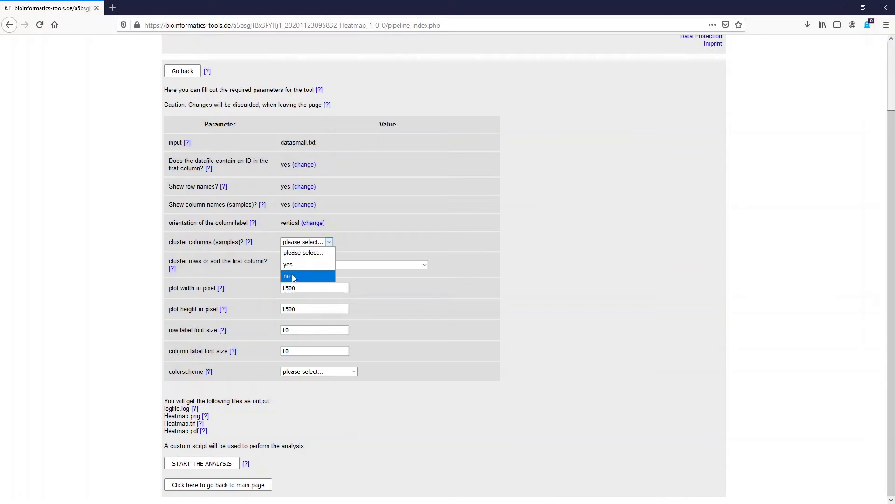
pyautogui.click(293, 265)
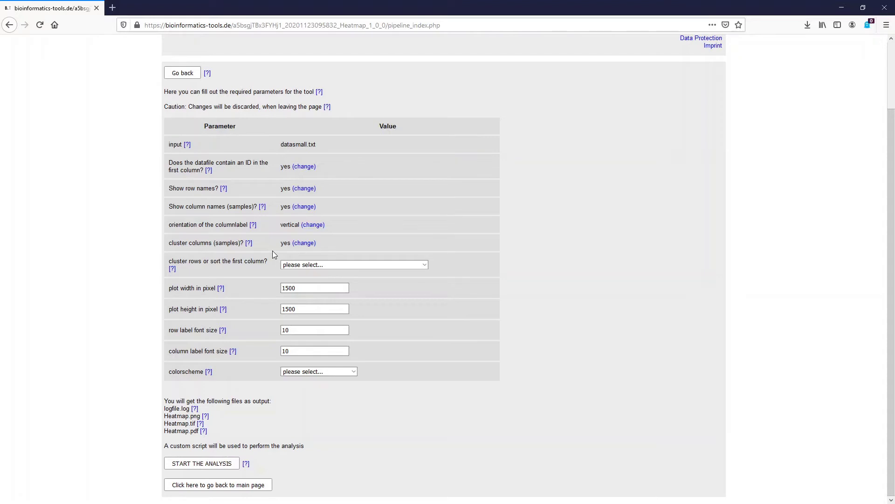
pyautogui.click(296, 265)
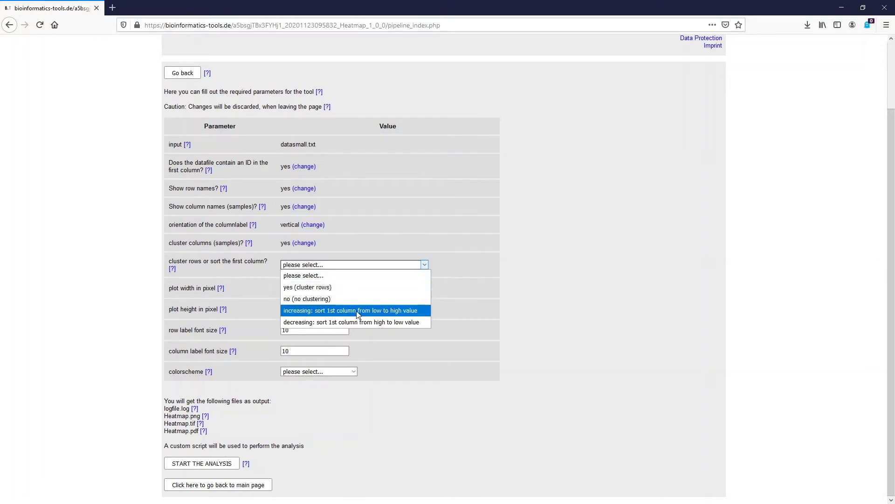
pyautogui.click(311, 292)
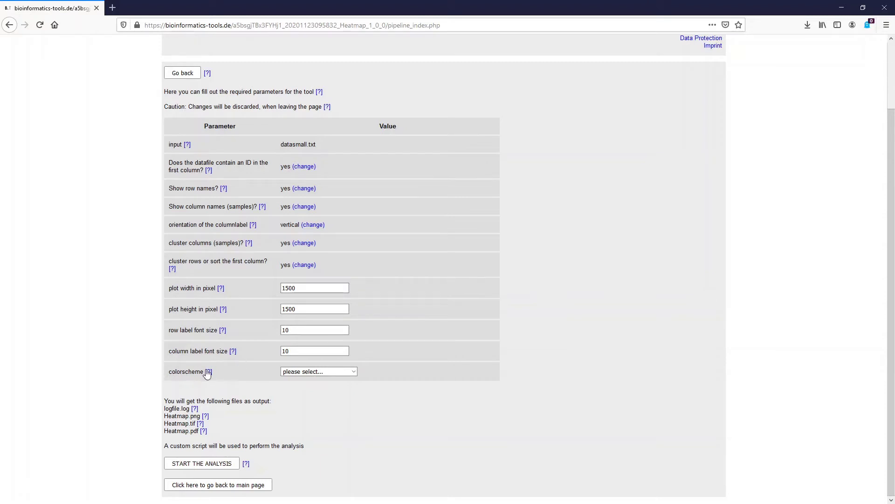
pyautogui.click(321, 372)
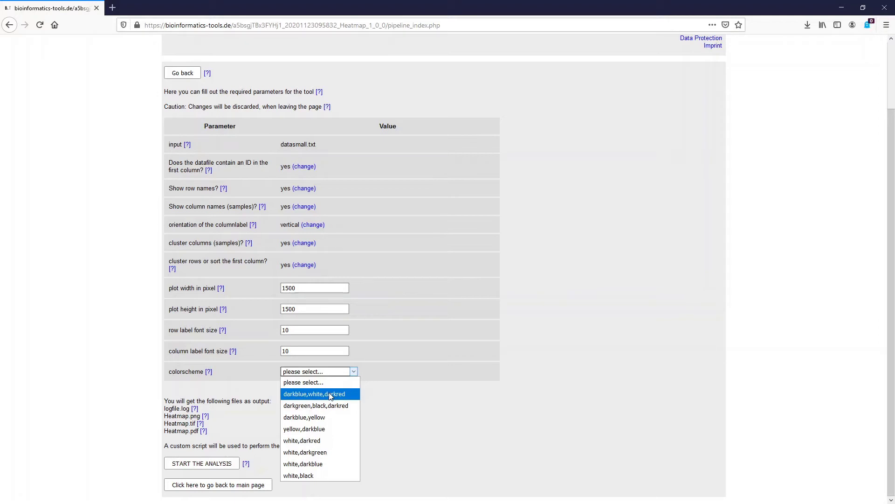
pyautogui.click(299, 395)
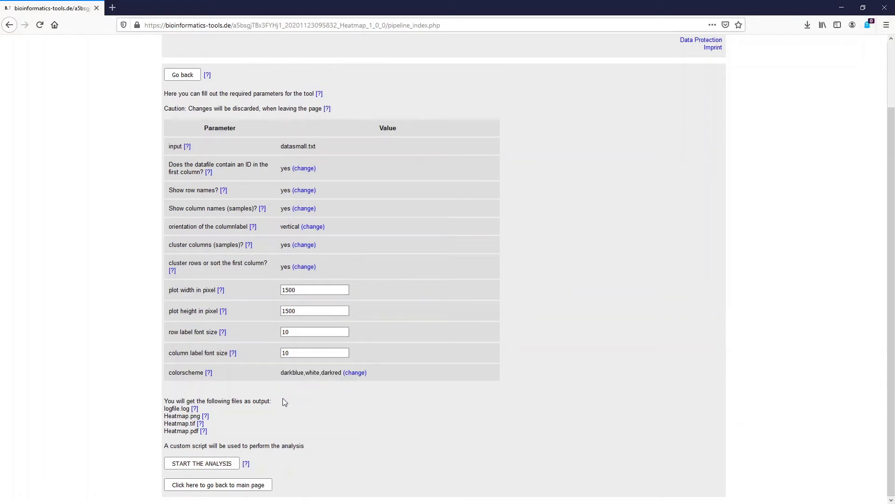
# Run the heatmap analysis and save the resulting Heatmap.png file
pyautogui.click(204, 464)
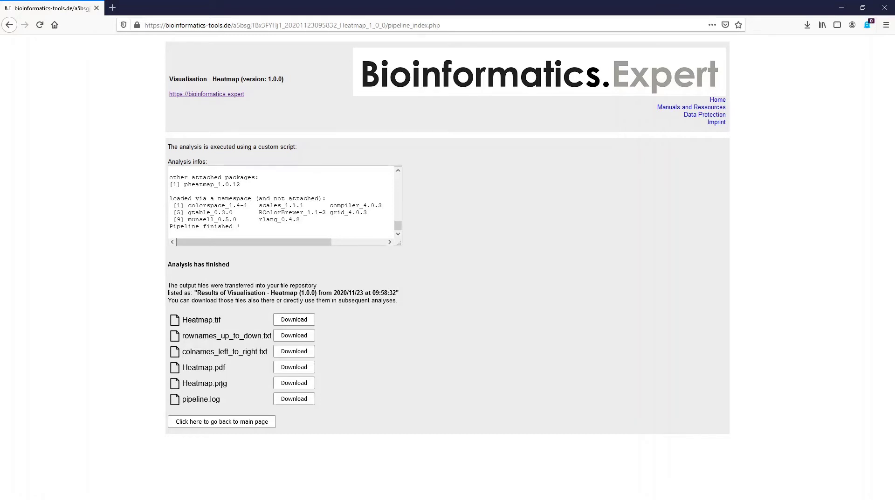
pyautogui.click(287, 383)
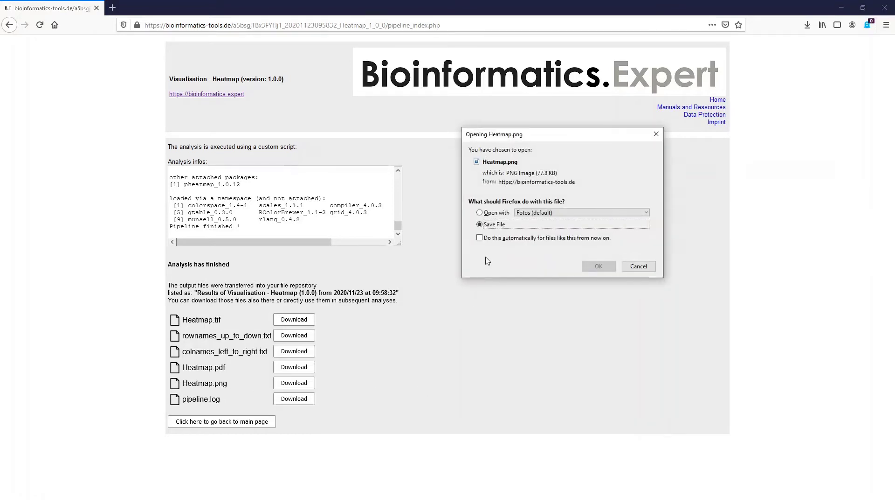
pyautogui.click(593, 267)
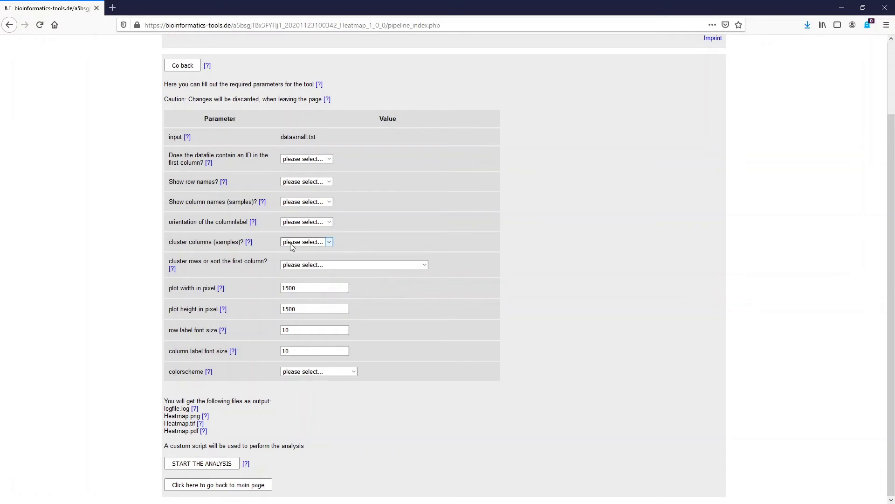
# In a new heatmap run, sort the first column from low to high value and disable column clustering
pyautogui.click(306, 265)
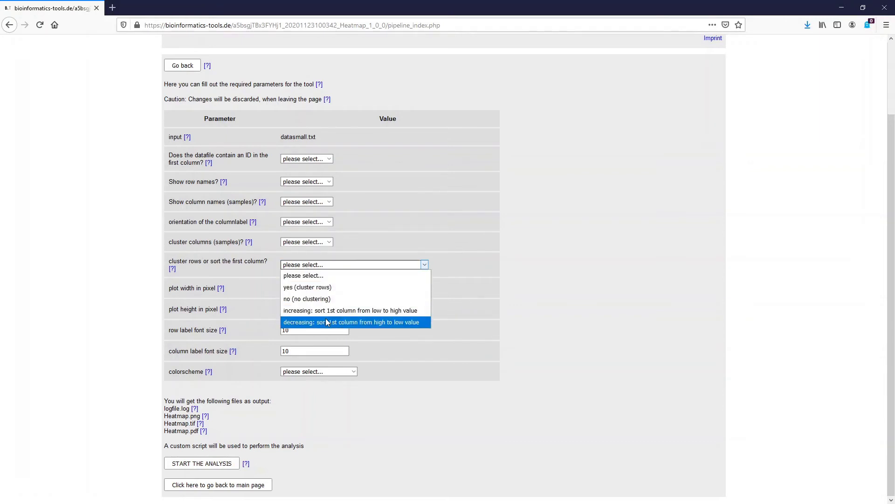
pyautogui.click(351, 311)
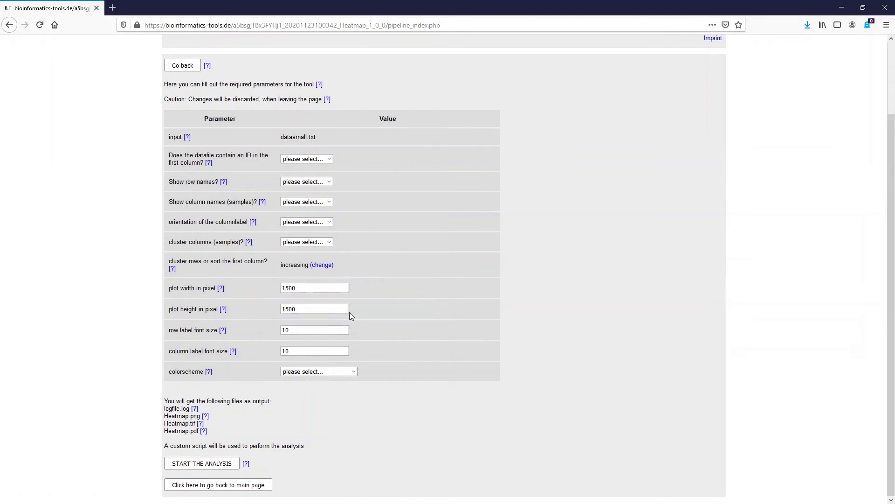
pyautogui.click(303, 245)
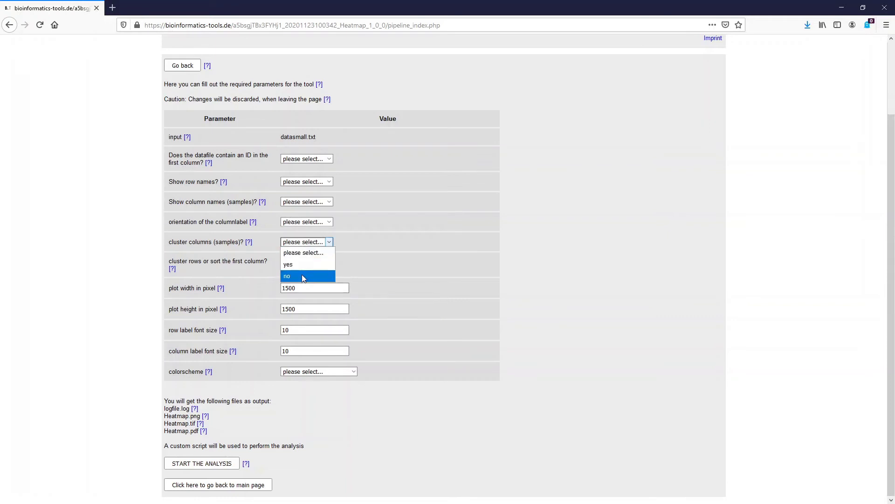
pyautogui.click(302, 276)
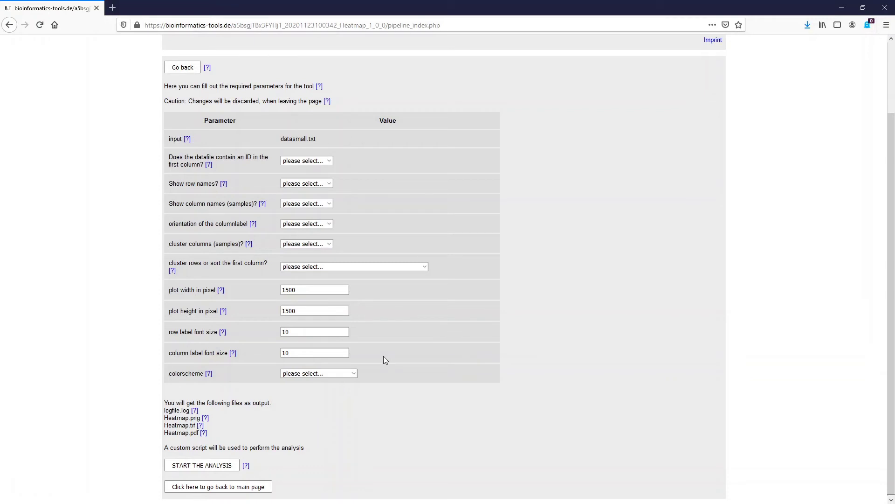
# Examine the available pre-defined color schemes for the heatmap
pyautogui.click(300, 374)
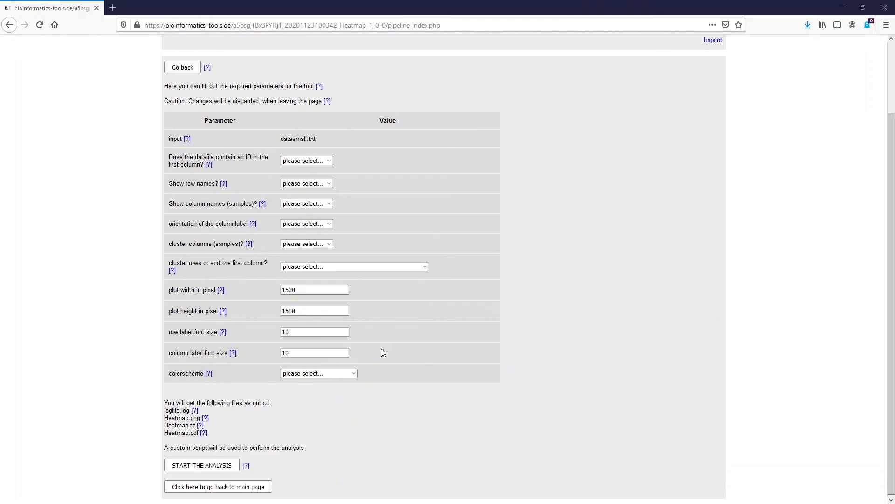
pyautogui.click(299, 374)
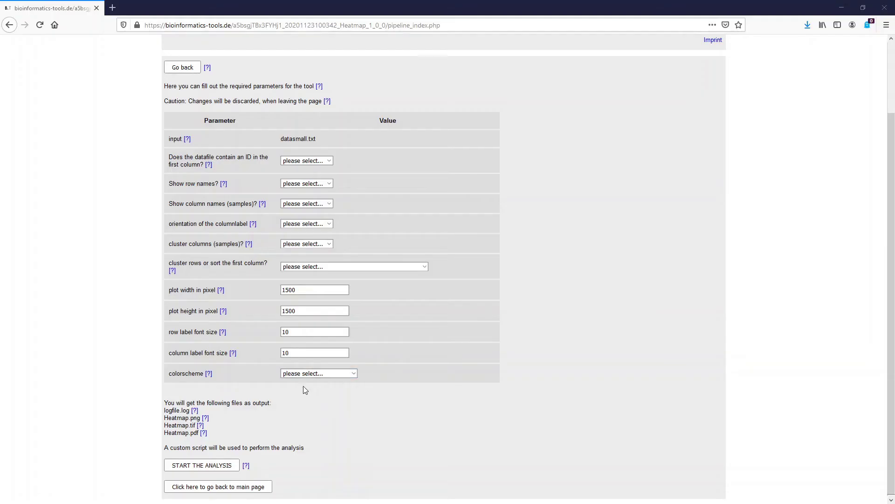
pyautogui.click(299, 374)
# Go back to the color question and switch to a self-defined color scheme using 3 colors
pyautogui.click(181, 69)
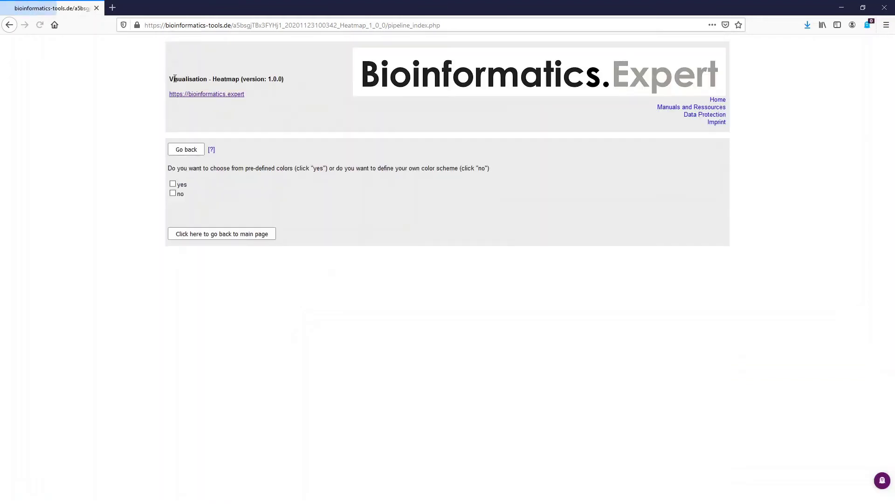
pyautogui.click(172, 196)
pyautogui.click(195, 203)
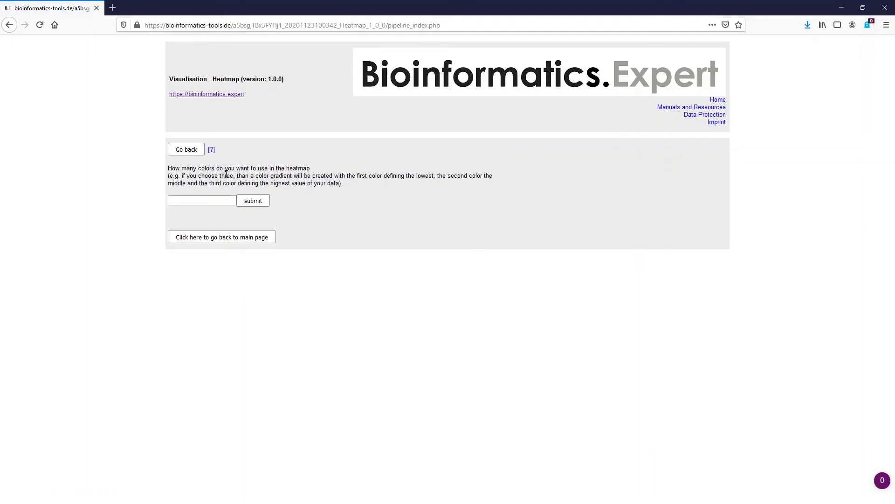
pyautogui.click(202, 202)
pyautogui.write('3')
pyautogui.click(262, 204)
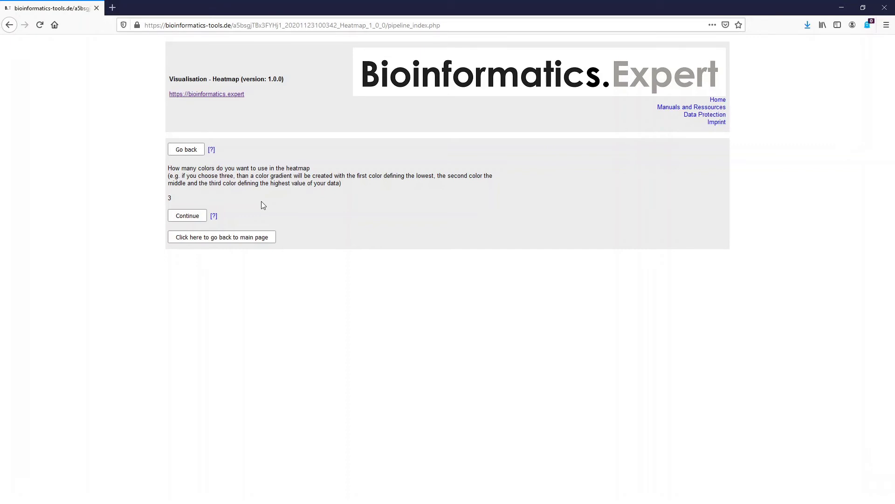
pyautogui.click(187, 215)
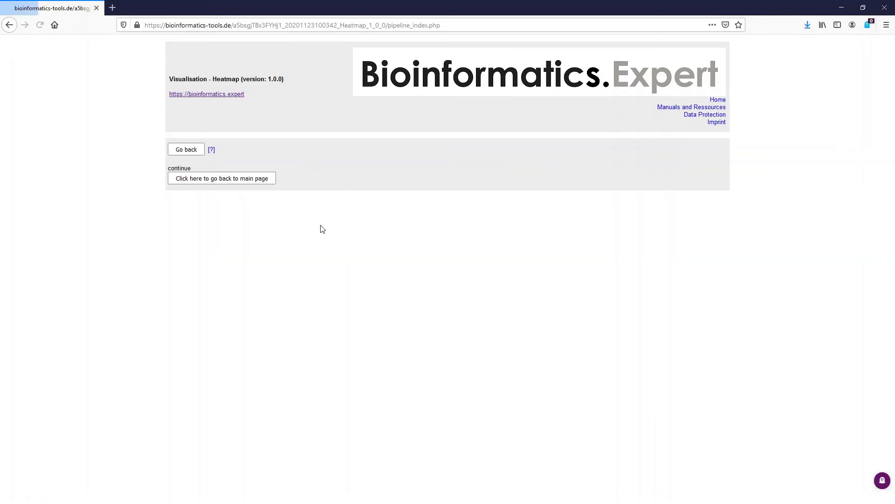
# Define the custom color scheme with color1 as #FF0000, color2 as #00FF00 and color3 as #0000FF
pyautogui.scroll(-3, 345, 257)
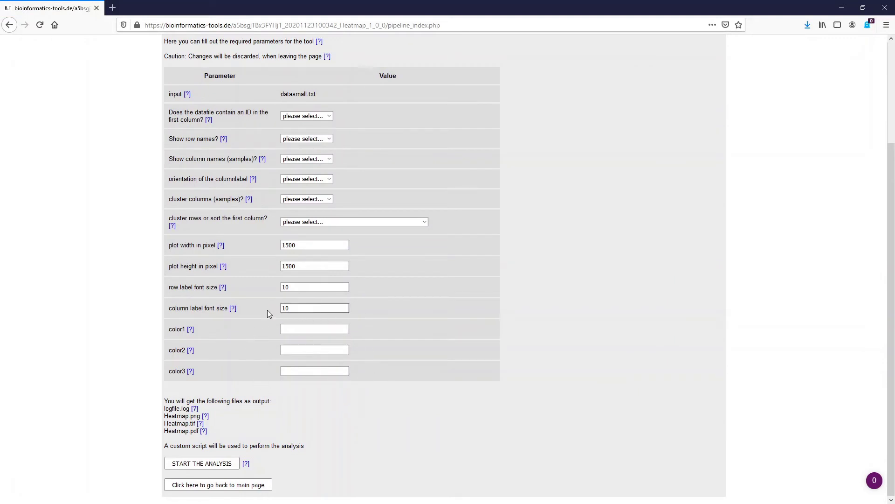
pyautogui.click(324, 329)
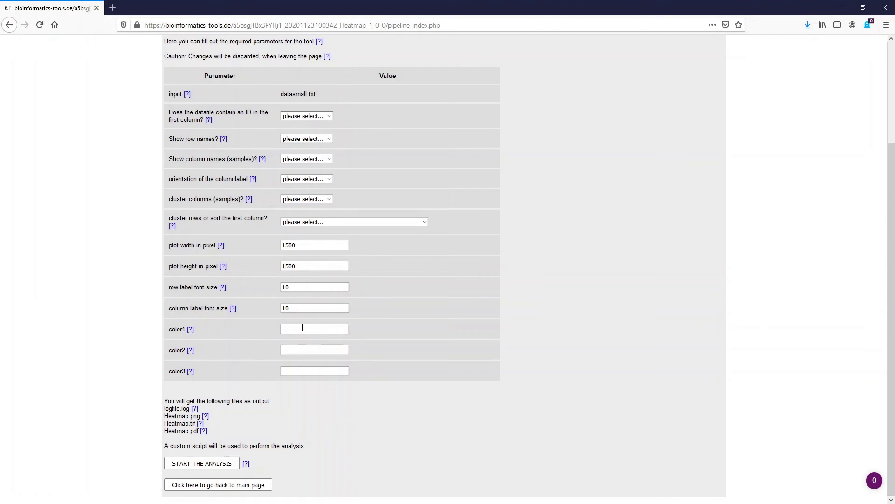
pyautogui.write('#FF0000')
pyautogui.press('Tab')
pyautogui.write('#')
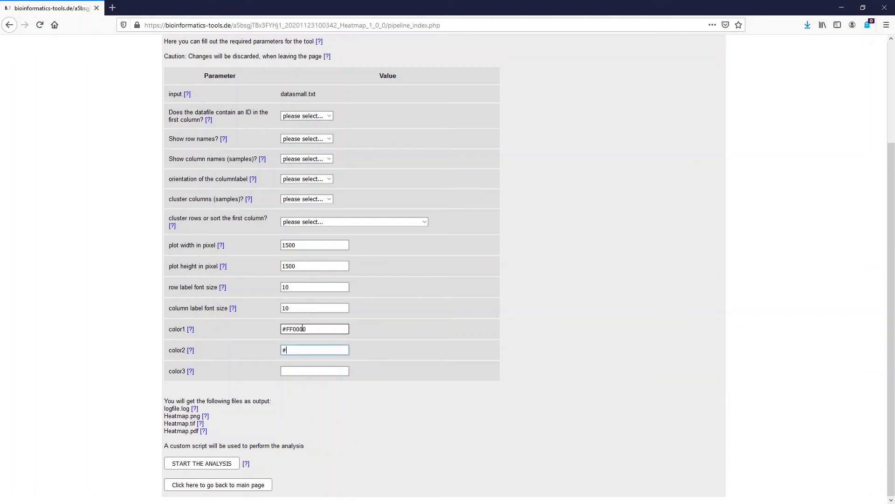
pyautogui.write('00FF00')
pyautogui.press('Tab')
pyautogui.write('#0000FF')
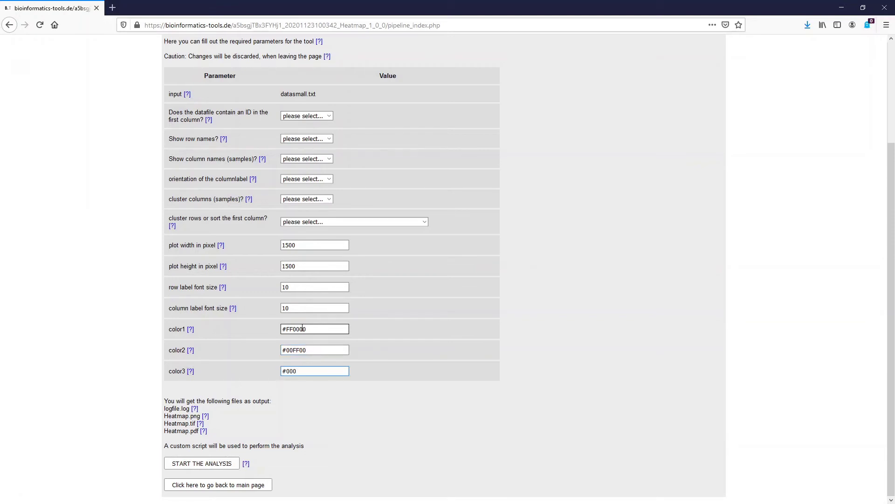
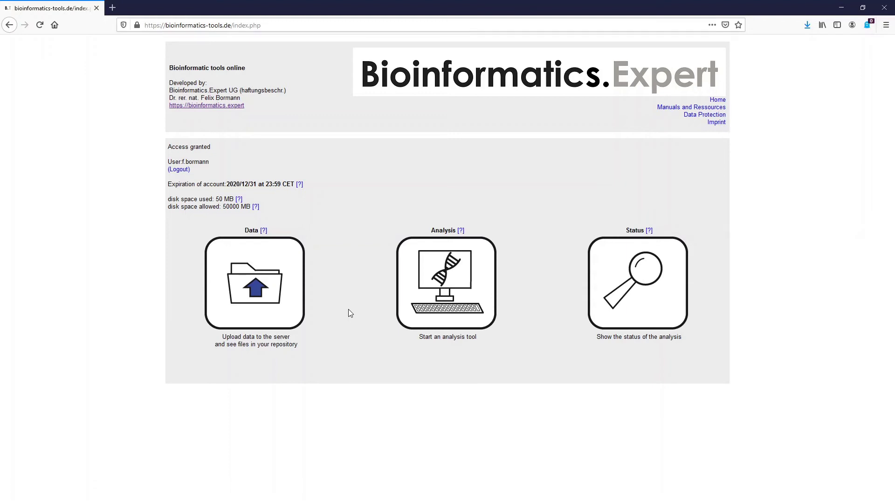
# Start a new Heatmap analysis with datamed.txt as input and choose to use pre-defined colors
pyautogui.click(428, 309)
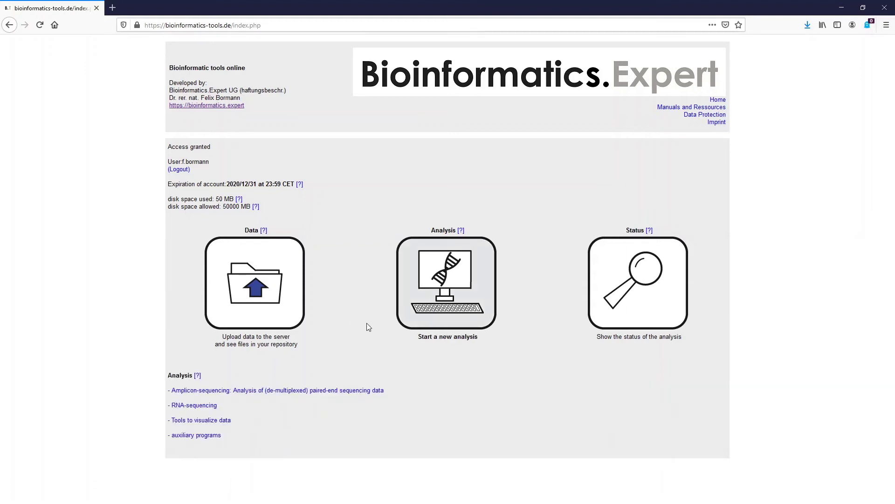
pyautogui.click(195, 420)
pyautogui.scroll(-2, 111, 405)
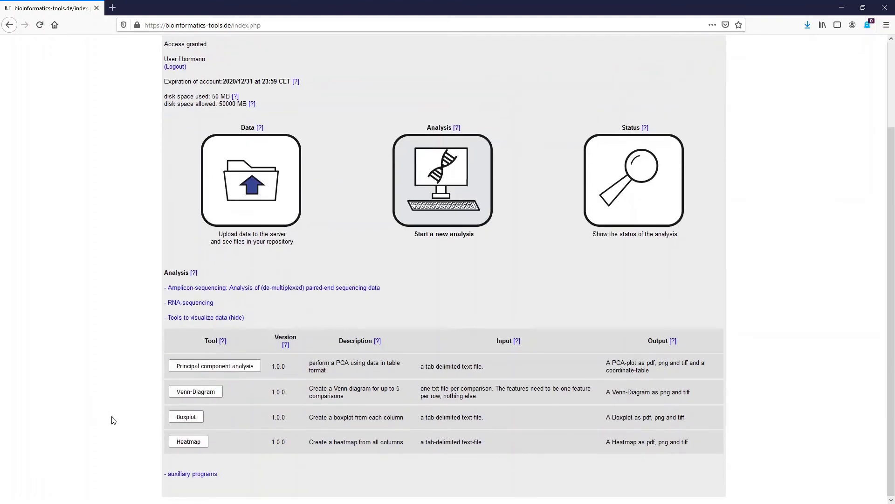
pyautogui.click(188, 442)
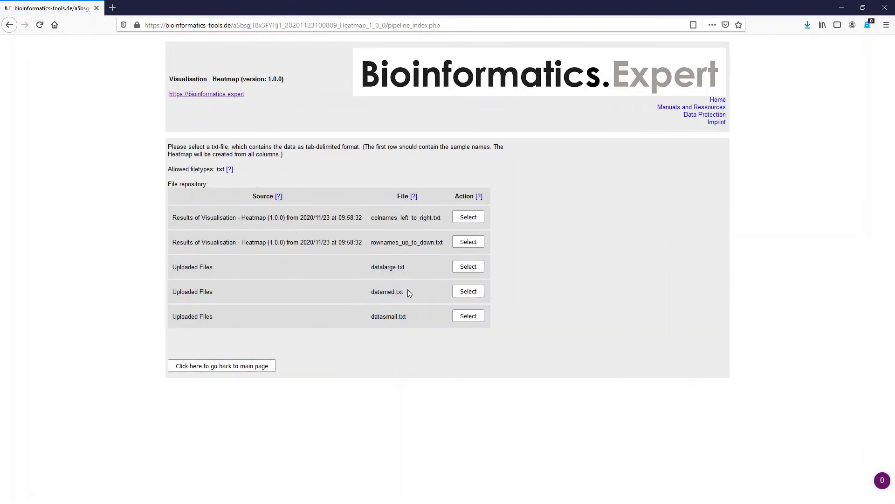
pyautogui.click(468, 291)
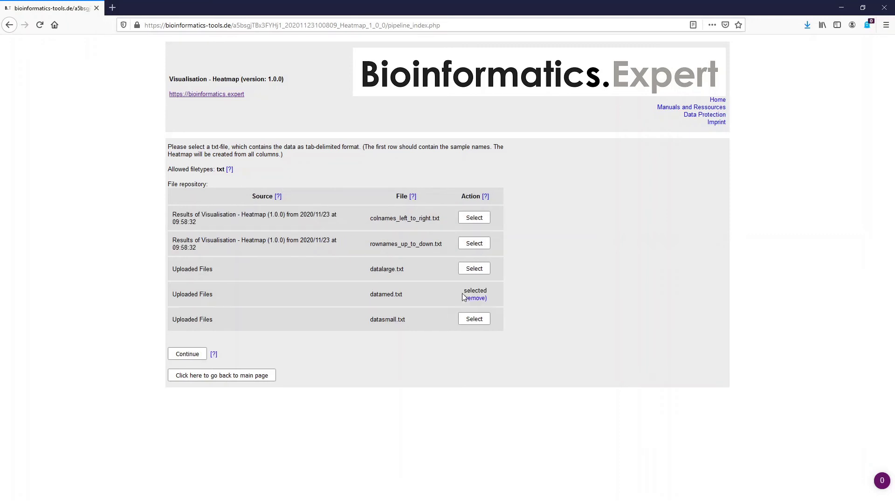
pyautogui.click(183, 355)
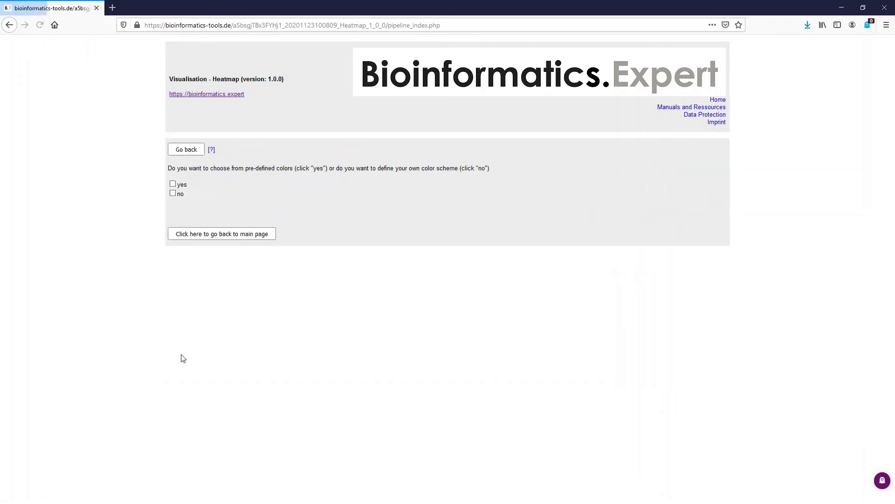
pyautogui.click(175, 183)
pyautogui.click(186, 200)
# Enable both the row names and the column names for the datamed.txt heatmap
pyautogui.click(305, 265)
pyautogui.click(295, 287)
pyautogui.click(305, 285)
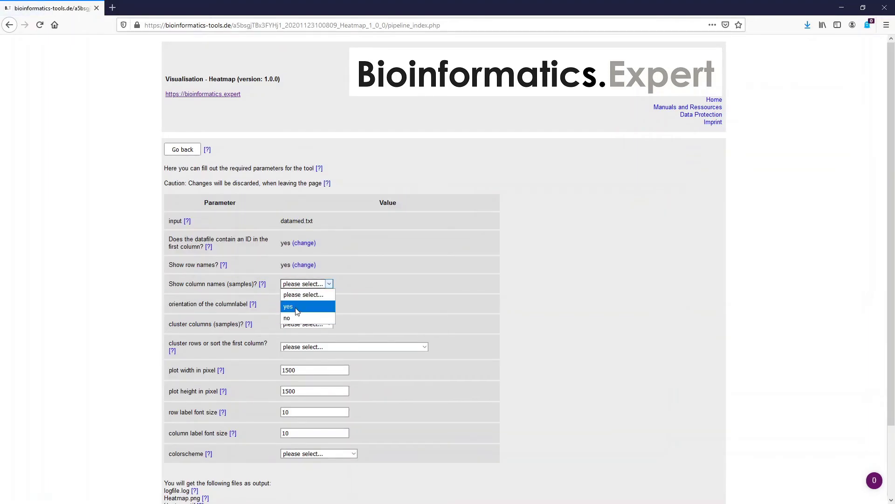
pyautogui.click(288, 306)
# Set the column labels to vertical, cluster the rows, and choose the darkblue,white,darkred color scheme
pyautogui.moveTo(305, 303); pyautogui.dragTo(288, 342)
pyautogui.click(354, 341)
pyautogui.click(303, 362)
pyautogui.click(317, 448)
pyautogui.click(307, 358)
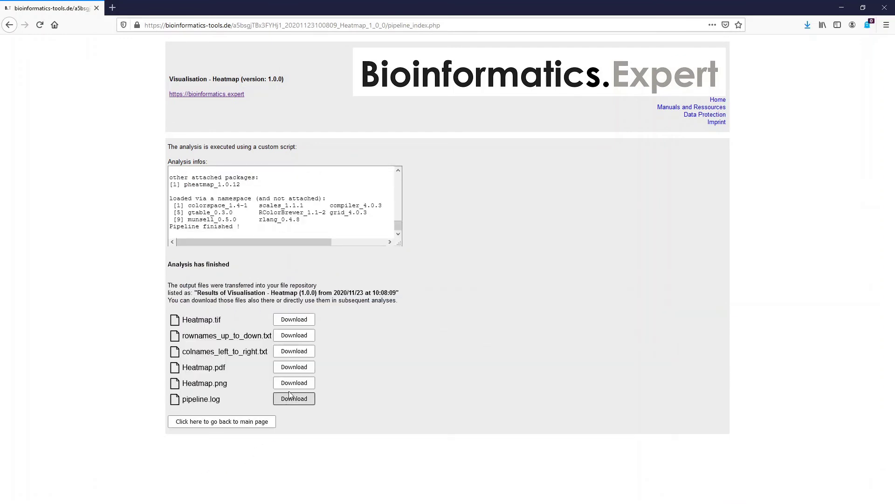
# Download the finished datamed.txt Heatmap.png and open it with the default photo viewer
pyautogui.click(293, 383)
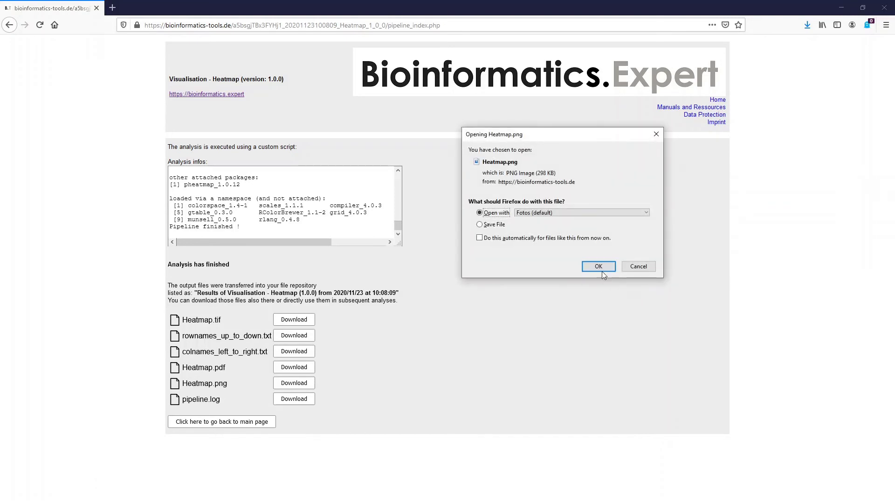
pyautogui.click(598, 268)
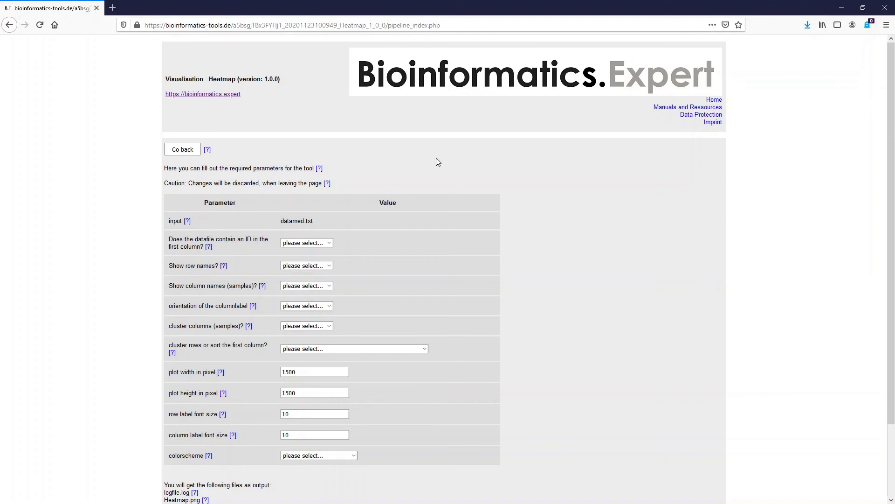
pyautogui.click(293, 266)
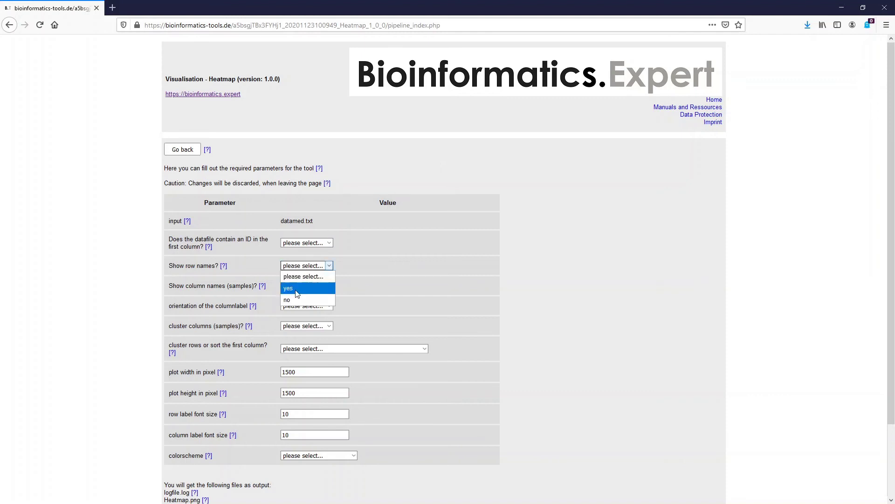
pyautogui.click(297, 268)
pyautogui.click(296, 285)
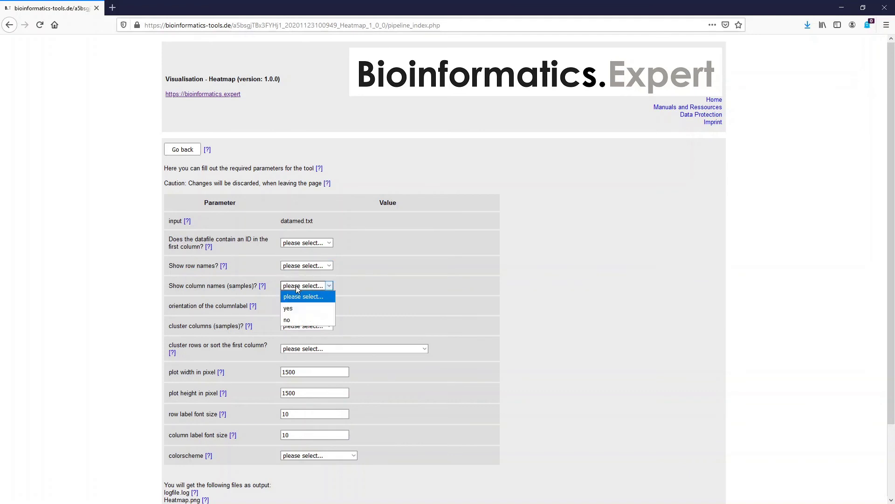
pyautogui.click(299, 287)
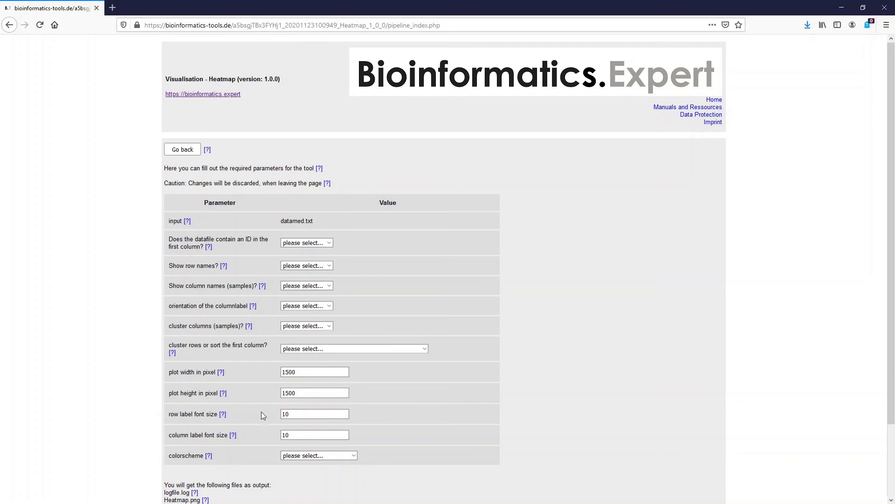
# Set the plot width and height to 3000 pixels and the row label font size to 6, and clear the column label font size
pyautogui.moveTo(305, 372); pyautogui.dragTo(247, 373)
pyautogui.write('3000')
pyautogui.press('Tab')
pyautogui.write('3000')
pyautogui.press('Tab')
pyautogui.write('6')
pyautogui.press('Tab')
pyautogui.press('BackSpace')
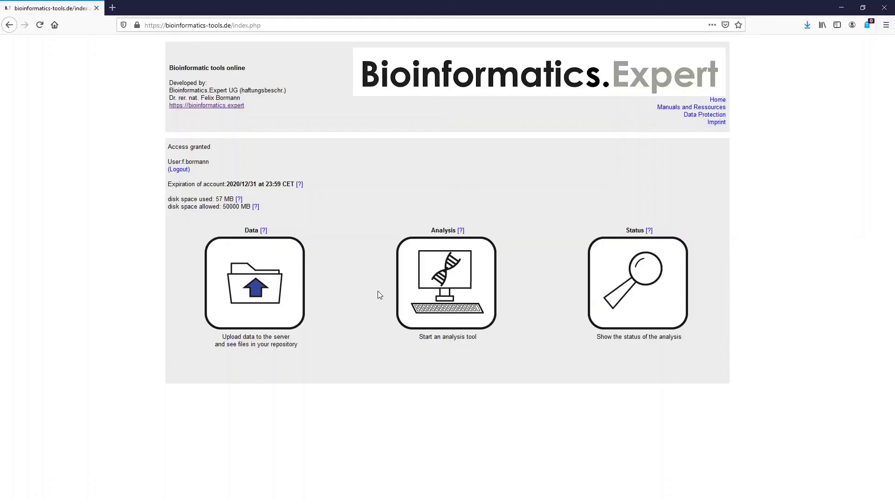
# Start a new Heatmap analysis with datalarge.txt as input and choose to use pre-defined colors
pyautogui.click(410, 294)
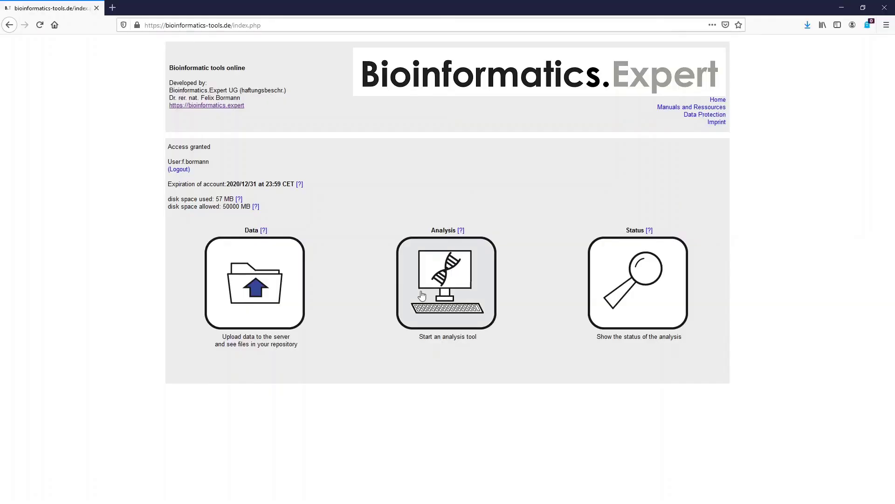
pyautogui.click(199, 420)
pyautogui.scroll(-4, 91, 391)
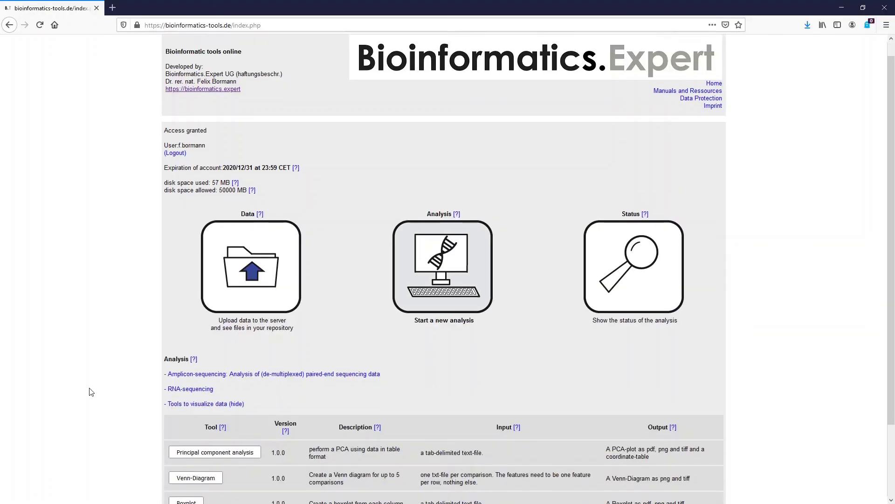
pyautogui.click(185, 441)
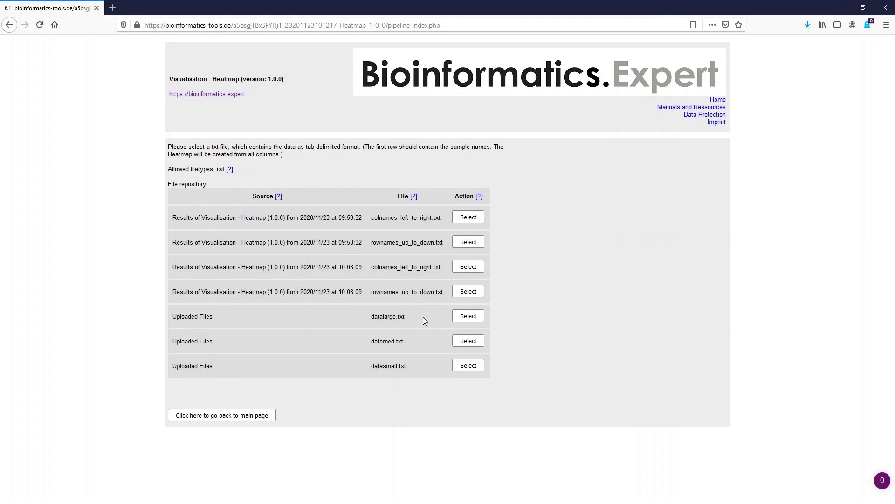
pyautogui.click(460, 317)
pyautogui.click(184, 405)
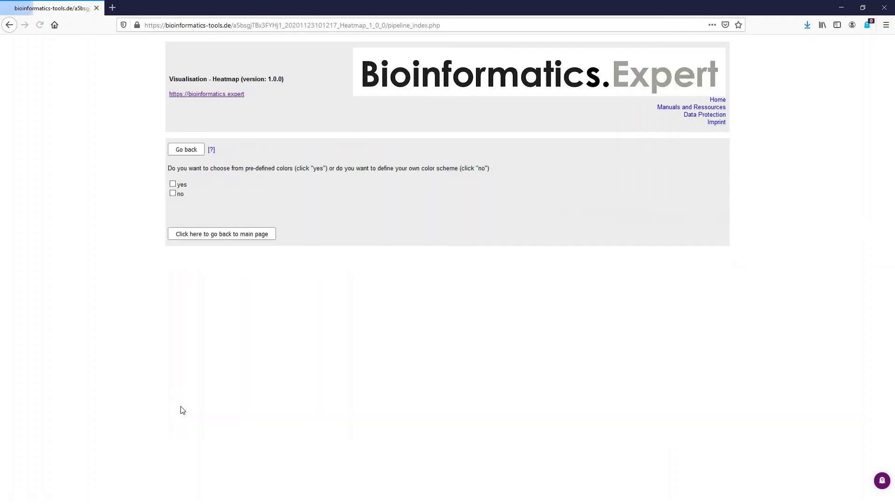
pyautogui.click(173, 184)
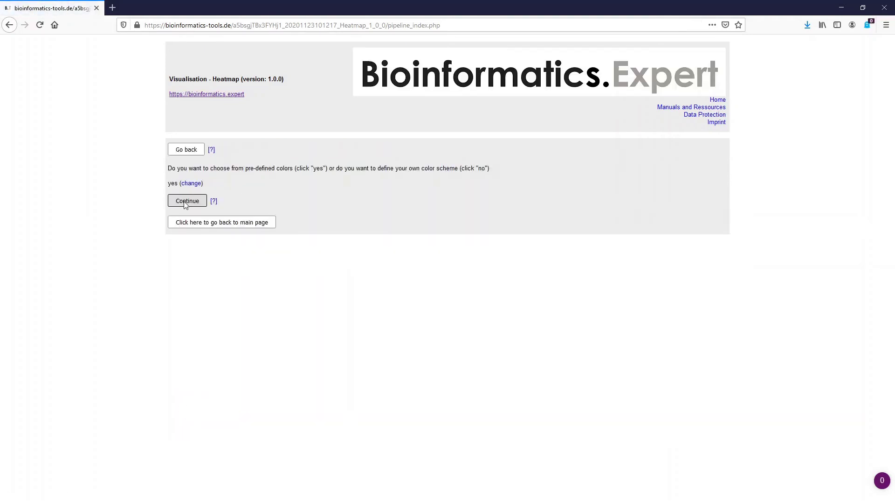
pyautogui.click(187, 201)
# Specify that the datafile contains an ID in the first column and set the column label orientation to vertical
pyautogui.click(306, 242)
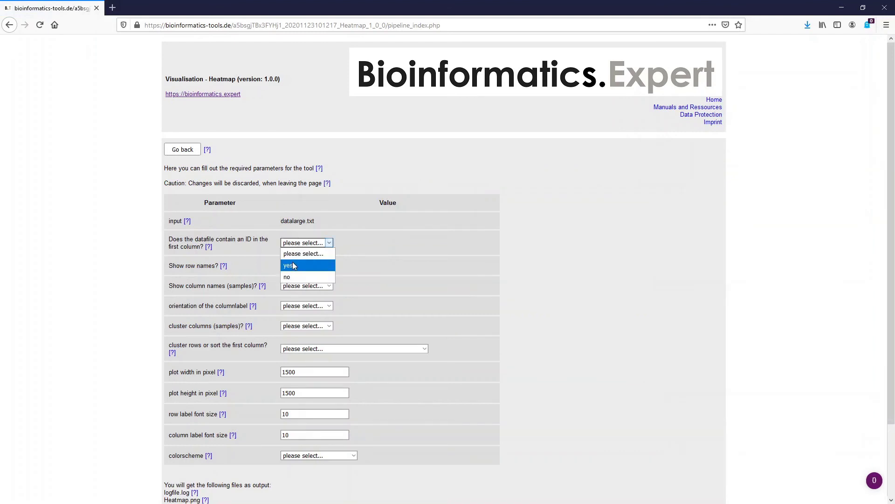
pyautogui.click(298, 265)
pyautogui.click(306, 305)
pyautogui.click(293, 340)
# Cluster both the columns and the rows, and choose the darkblue,white,darkred color scheme
pyautogui.click(307, 322)
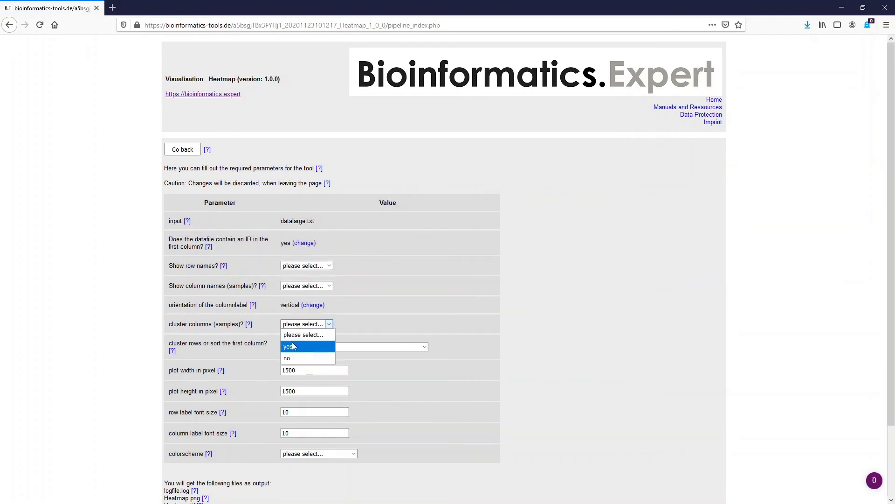
pyautogui.click(295, 345)
pyautogui.click(298, 345)
pyautogui.click(295, 366)
pyautogui.click(318, 451)
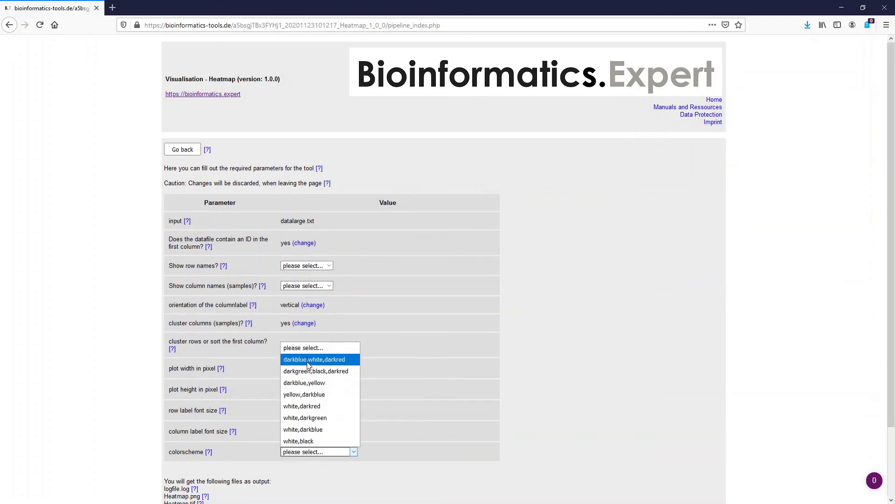
pyautogui.click(306, 359)
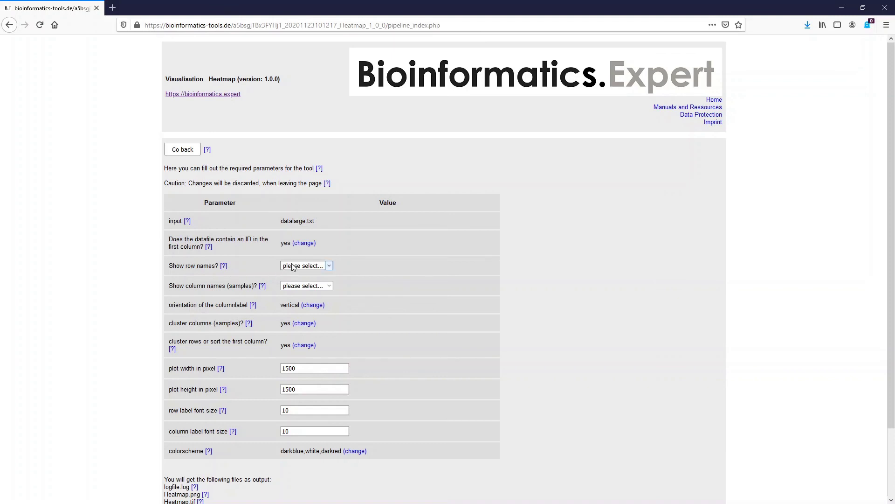
# Turn off both the row names and the column names for the datalarge.txt heatmap
pyautogui.click(305, 266)
pyautogui.click(293, 300)
pyautogui.click(293, 286)
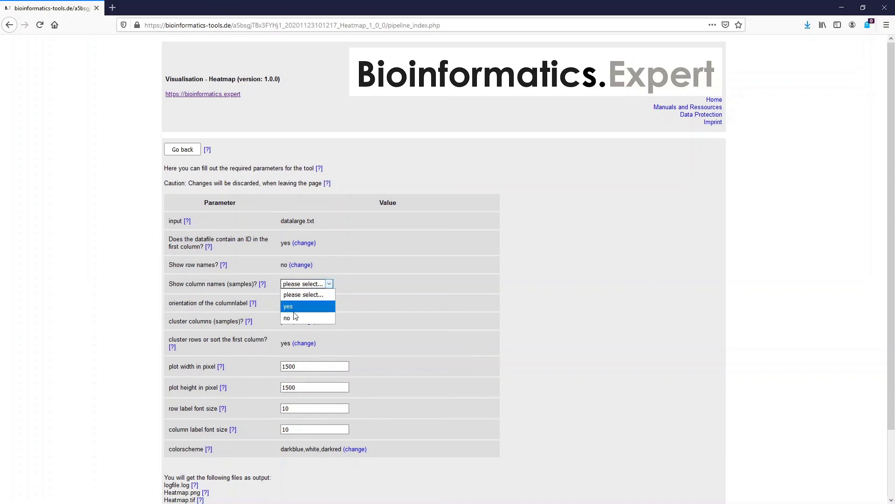
pyautogui.click(293, 314)
# Run the heatmap analysis, then view the resulting Heatmap.png in the photo viewer and close it
pyautogui.scroll(-3, 259, 309)
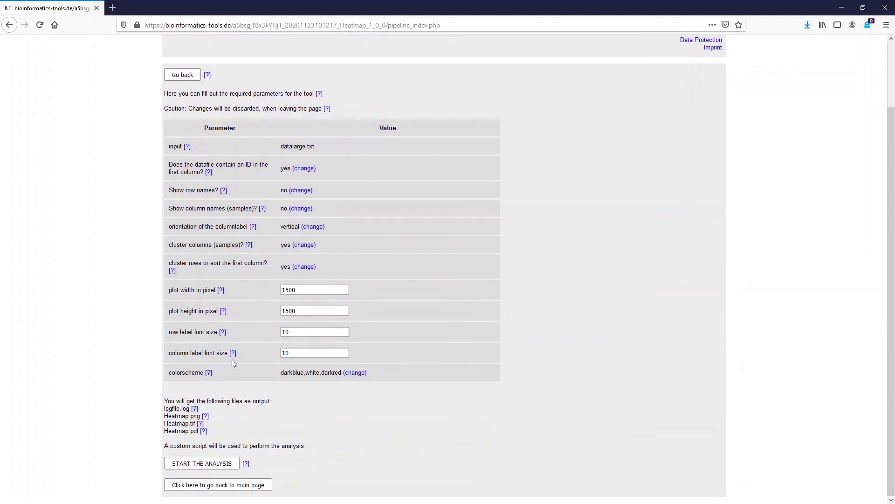
pyautogui.click(203, 462)
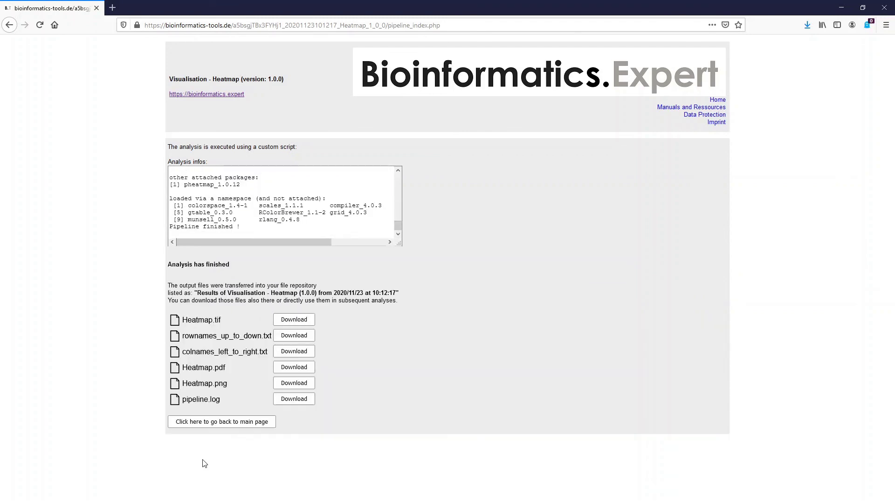
pyautogui.click(293, 382)
pyautogui.click(602, 266)
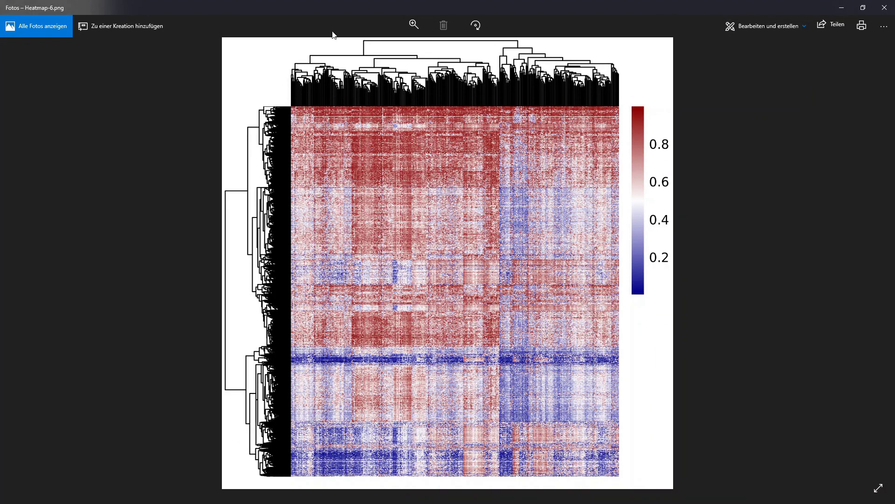
pyautogui.hotkey('alt', 'F4')
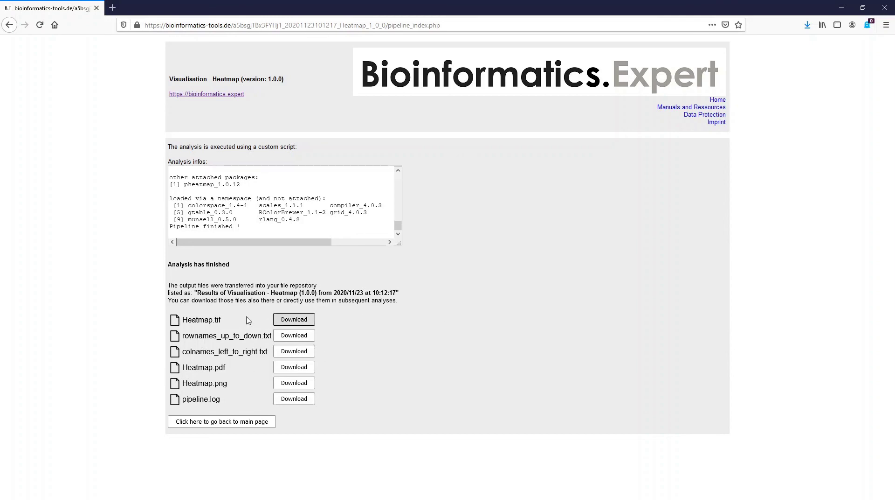
# Open rownames_up_to_down.txt in the text editor, examine the row order through to its end, and close the file
pyautogui.click(303, 336)
pyautogui.click(497, 212)
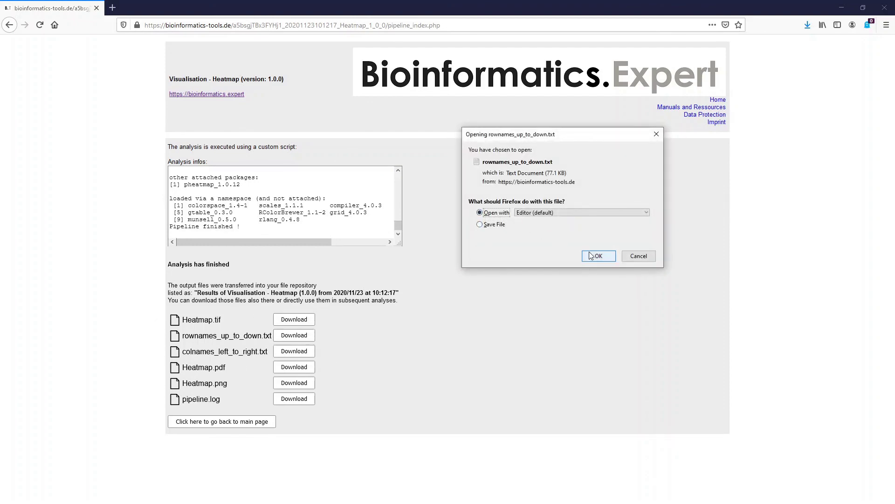
pyautogui.click(592, 256)
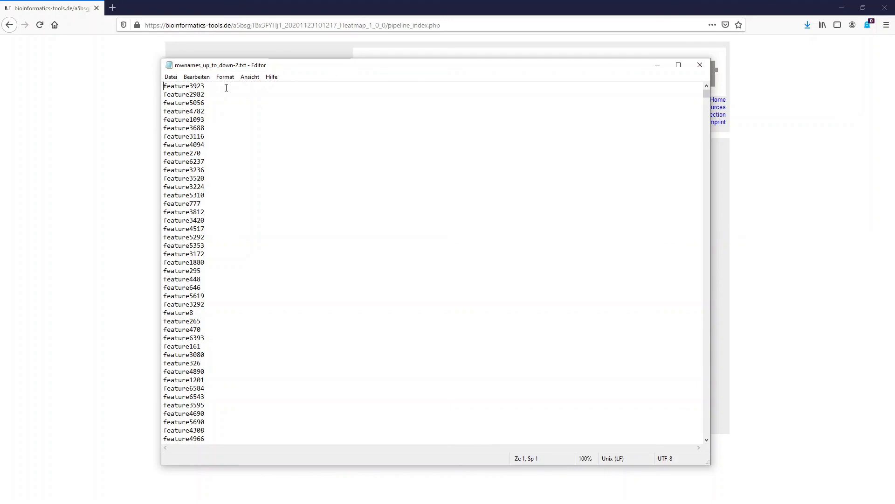
pyautogui.moveTo(707, 93); pyautogui.dragTo(693, 448)
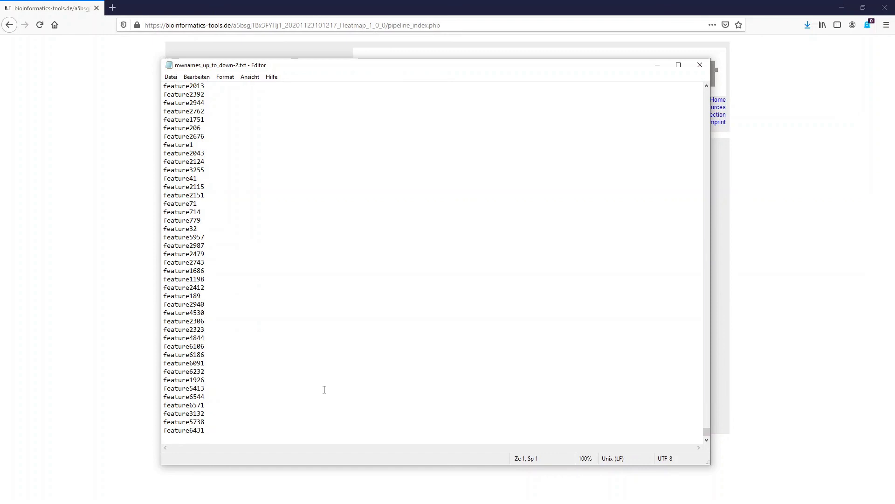
pyautogui.click(701, 68)
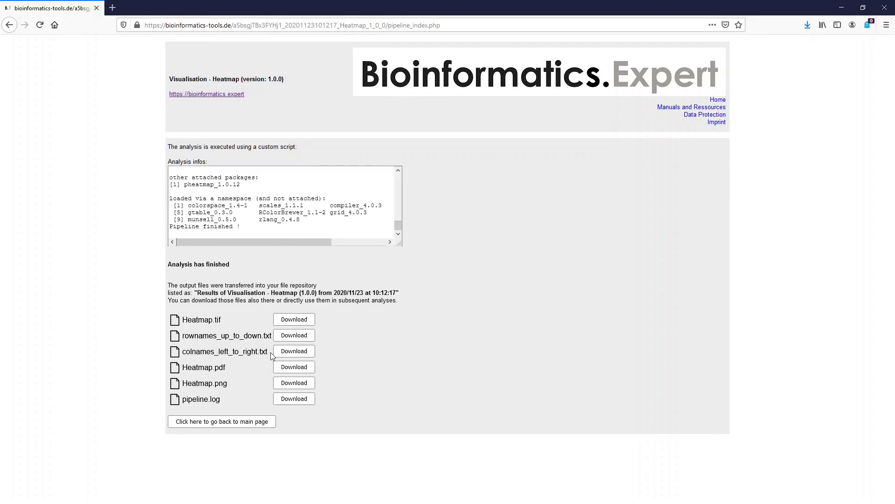
# Open colnames_left_to_right.txt in the text editor, examine the sample order through to its end, and close the file
pyautogui.click(294, 350)
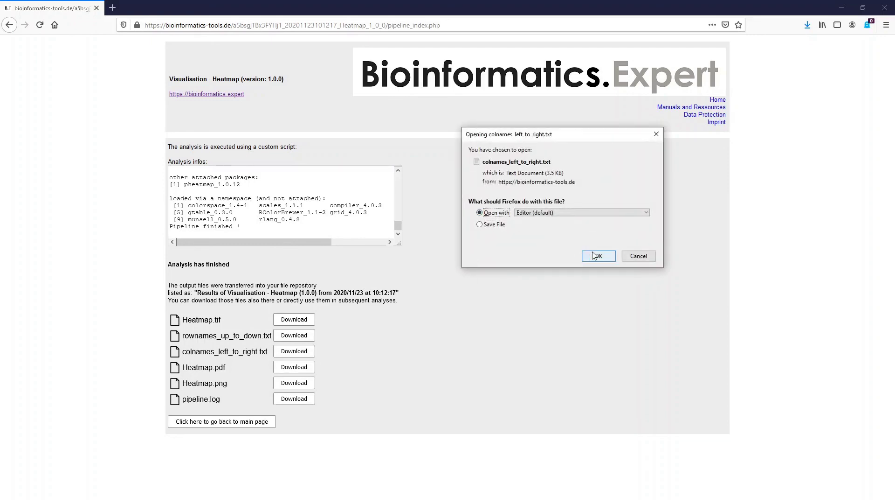
pyautogui.click(593, 256)
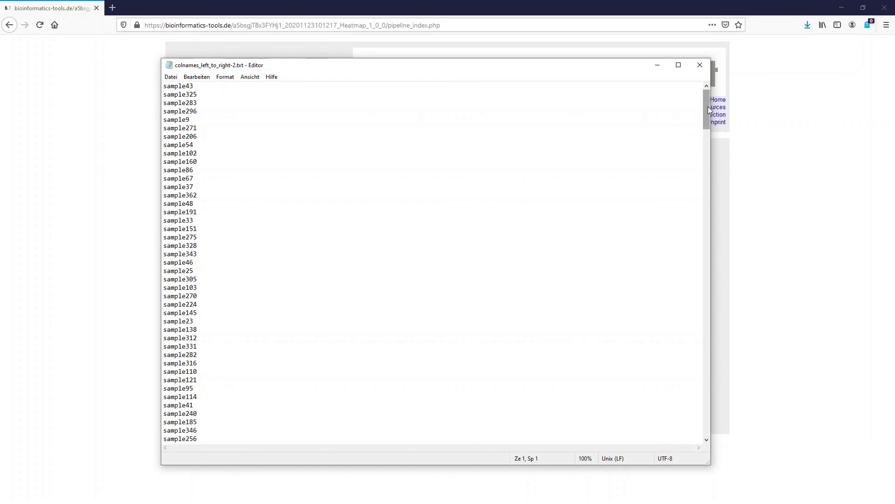
pyautogui.moveTo(706, 109); pyautogui.dragTo(692, 431)
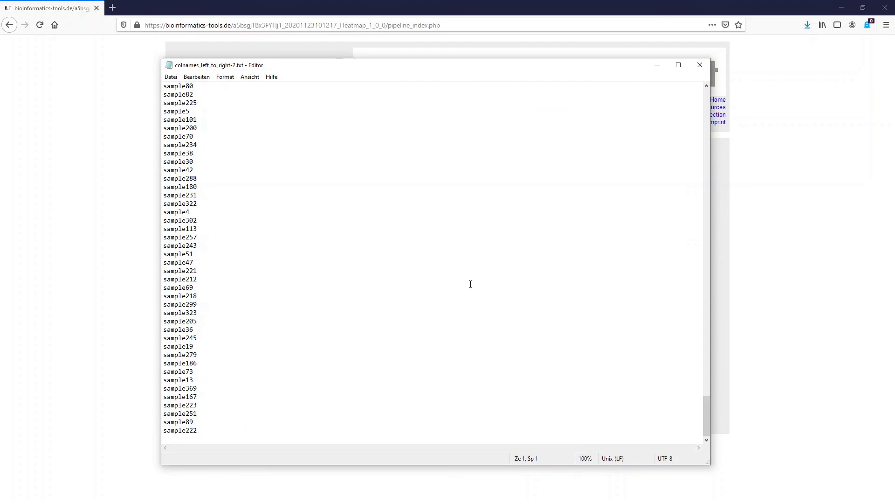
pyautogui.click(697, 67)
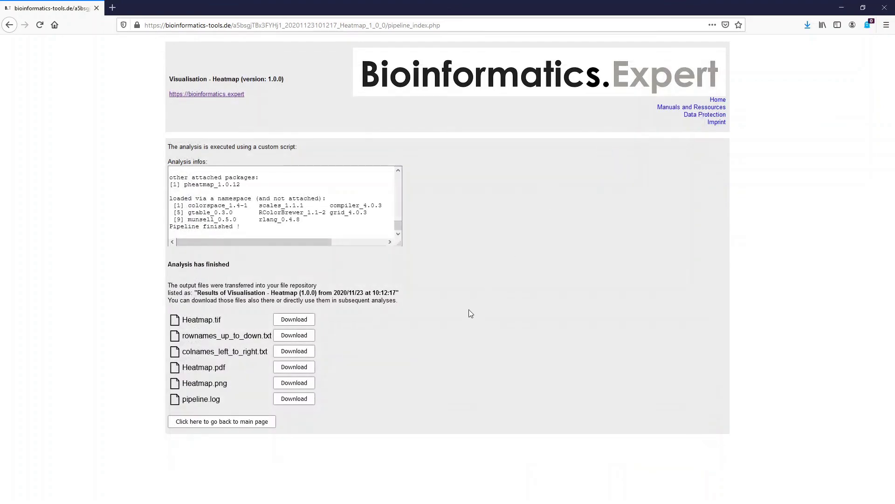